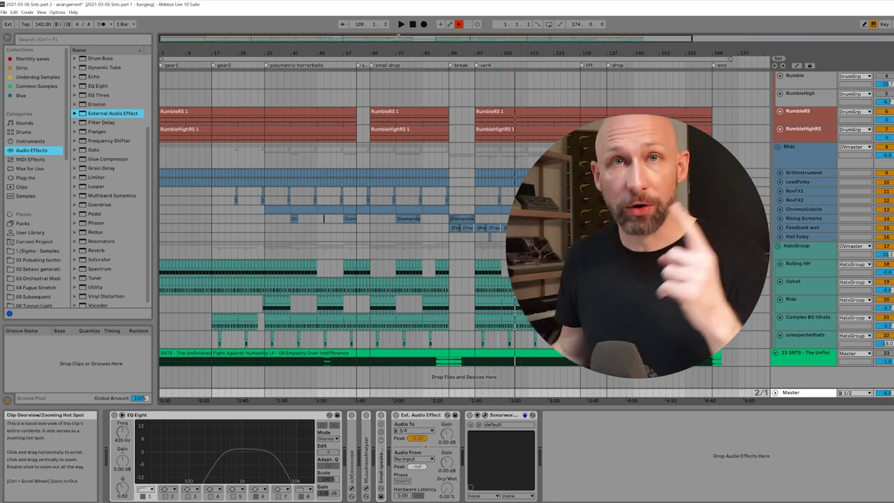
Save the Live Set as a new version named "2021-03-06 Snts part 3 - finishing touches"
{"action": "left_click", "coordinate": [3, 12]}
{"action": "left_click", "coordinate": [25, 79]}
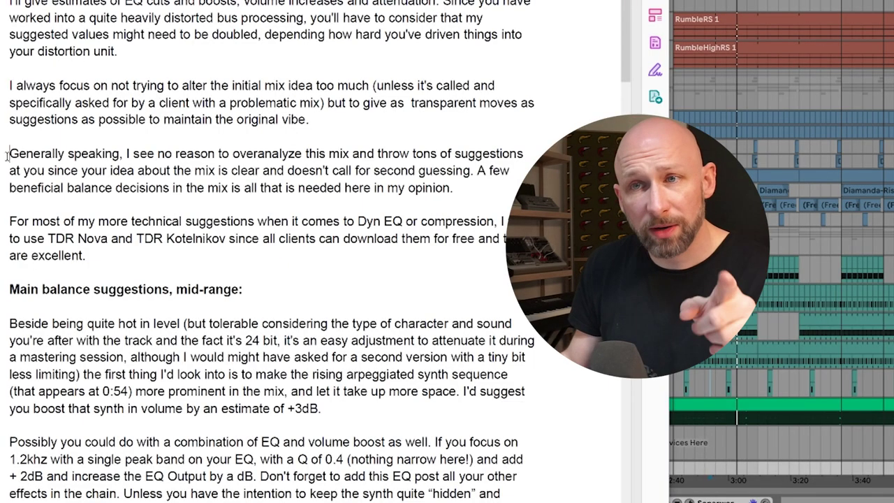
Read the feedback document's paragraph beginning "Generally speaking", highlighting it for reference
{"action": "mouse_move", "coordinate": [7, 154]}
{"action": "left_mouse_down"}
{"action": "mouse_move", "coordinate": [305, 158]}
{"action": "mouse_move", "coordinate": [334, 188]}
{"action": "mouse_move", "coordinate": [466, 183]}
{"action": "mouse_move", "coordinate": [453, 194]}
{"action": "left_mouse_up"}
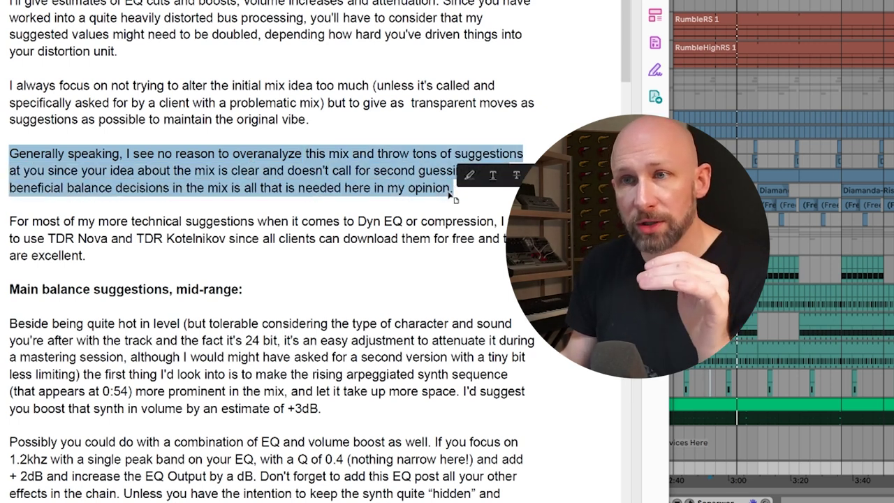
{"action": "left_click", "coordinate": [173, 175]}
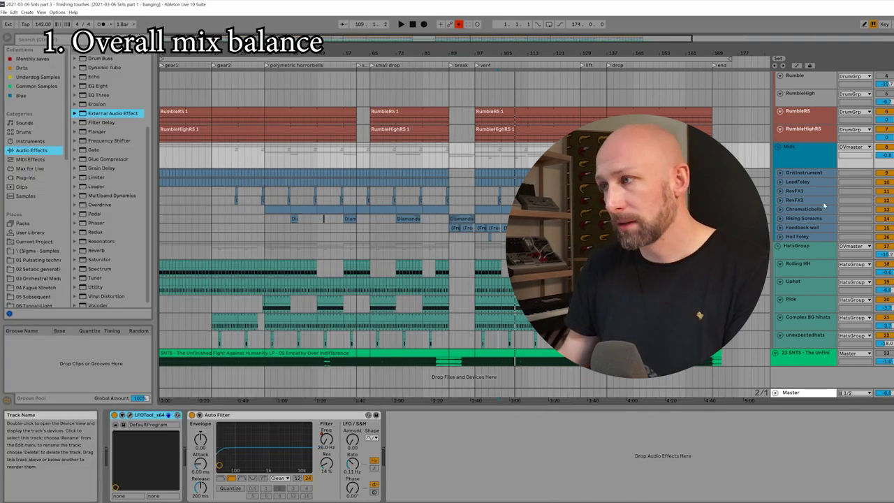
Lower the Limiter gain on the OVmaster group to 7.50 dB and audition the mix
{"action": "scroll", "coordinate": [830, 206], "scroll_direction": "up", "scroll_amount": 3}
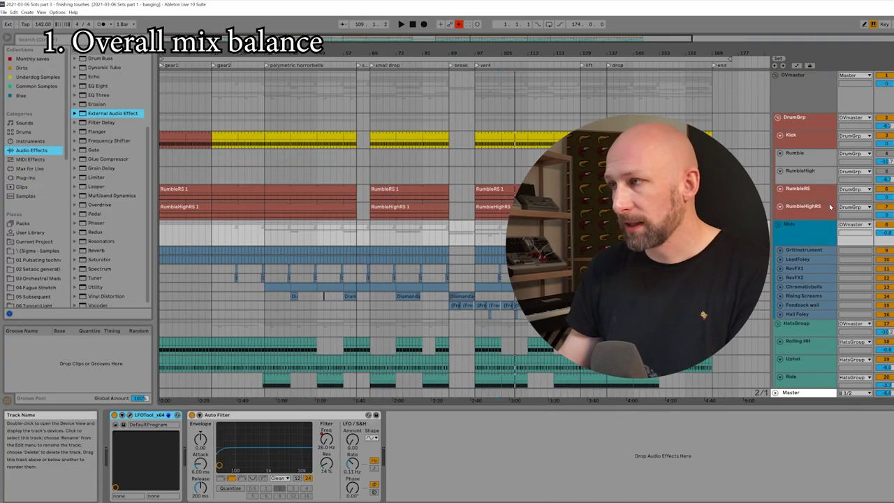
{"action": "left_click", "coordinate": [800, 85]}
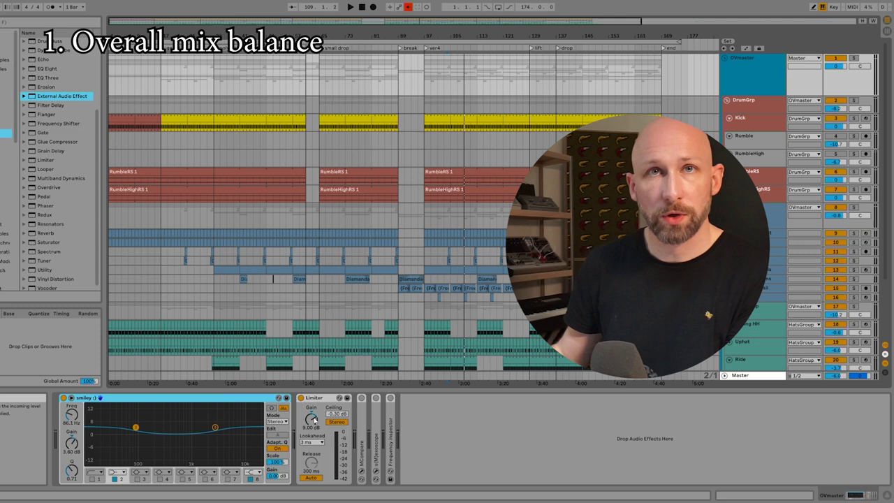
{"action": "key", "text": "space"}
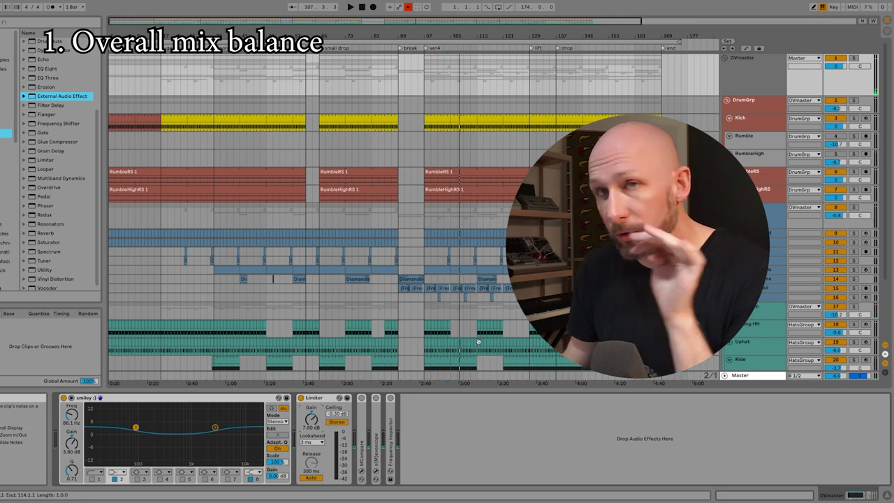
Solo the Chromaticbells track and play it from the ver4 section at bar 97
{"action": "scroll", "coordinate": [489, 258], "scroll_direction": "down", "scroll_amount": 4}
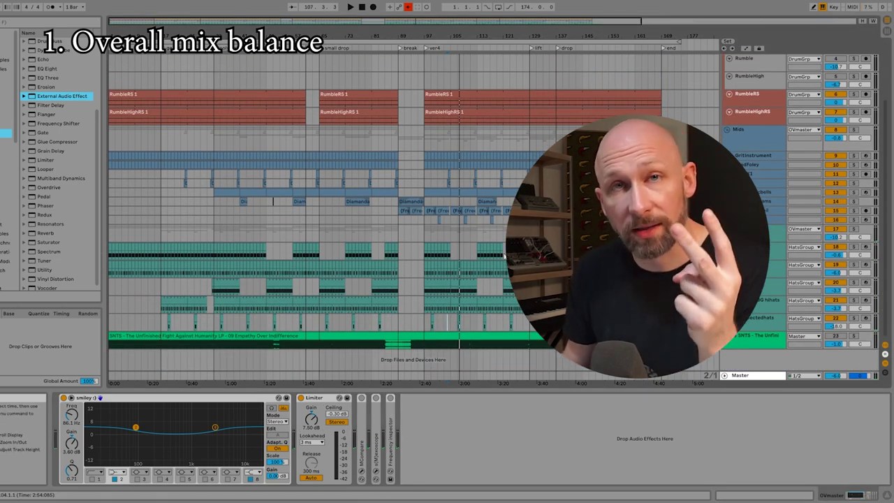
{"action": "left_click", "coordinate": [853, 193]}
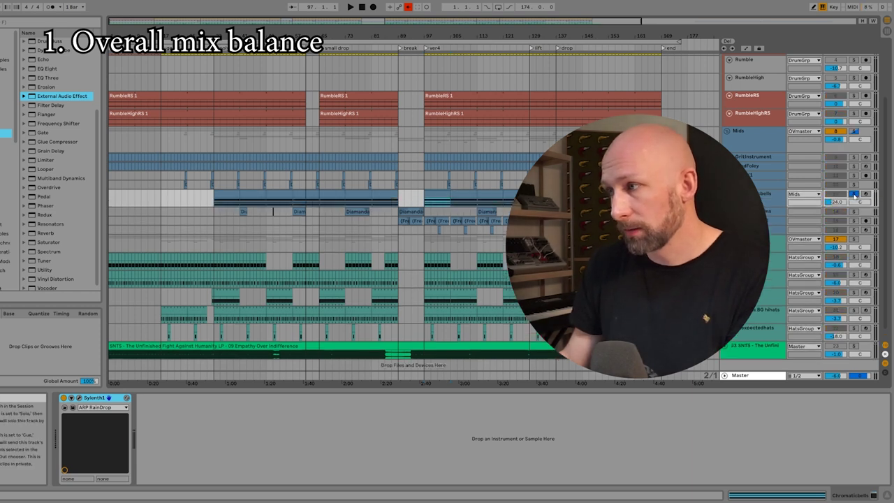
{"action": "key", "text": "space"}
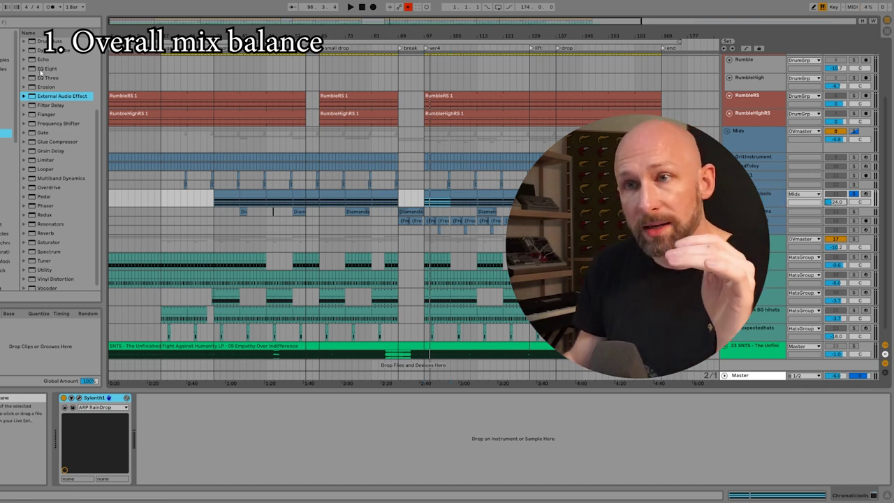
Add an EQ Eight after Sylenth1 on Chromaticbells and boost band 5 by 2 dB at 1.20 kHz with a Q of 0.40
{"action": "left_click_drag", "start_coordinate": [40, 72], "coordinate": [176, 456]}
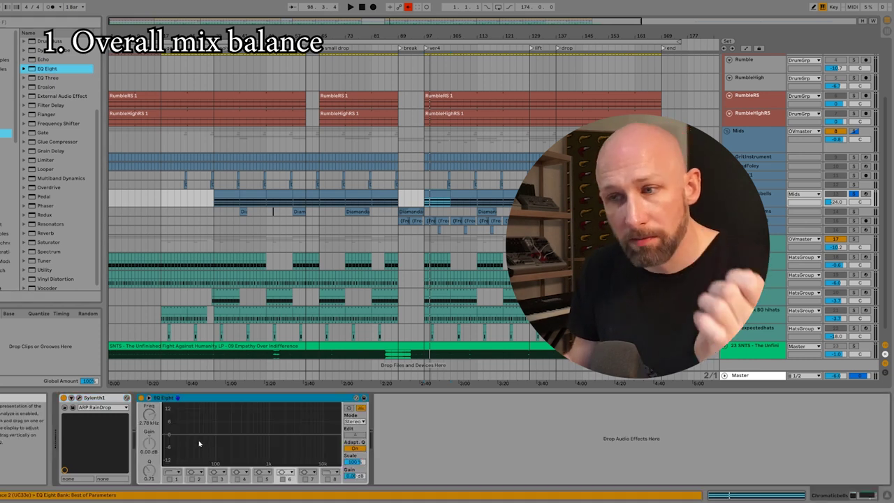
{"action": "left_click", "coordinate": [262, 481]}
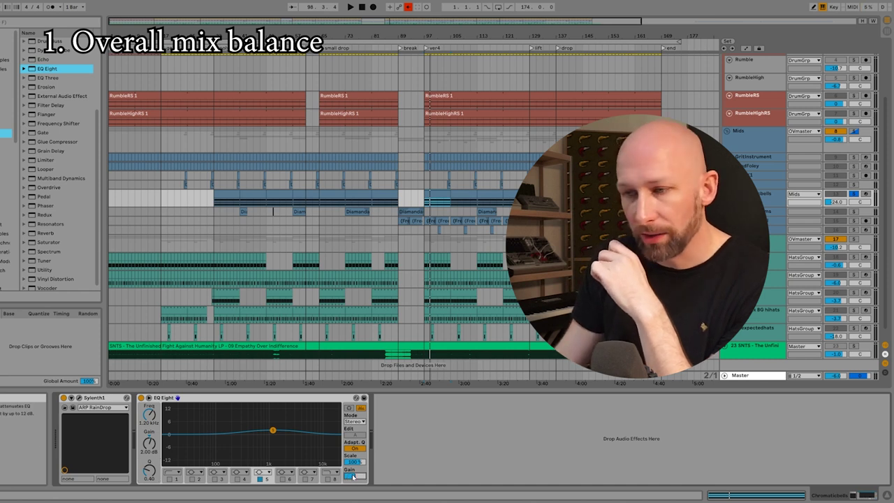
{"action": "key", "text": "space"}
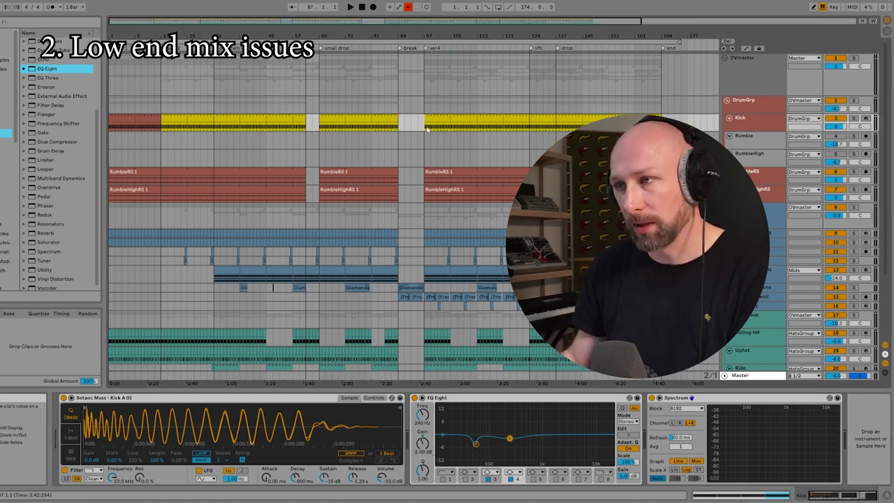
Play the Kick soloed and compare its EQ Eight band 4 cut at 240 Hz switched off and on
{"action": "key", "text": "space"}
{"action": "left_click", "coordinate": [513, 479]}
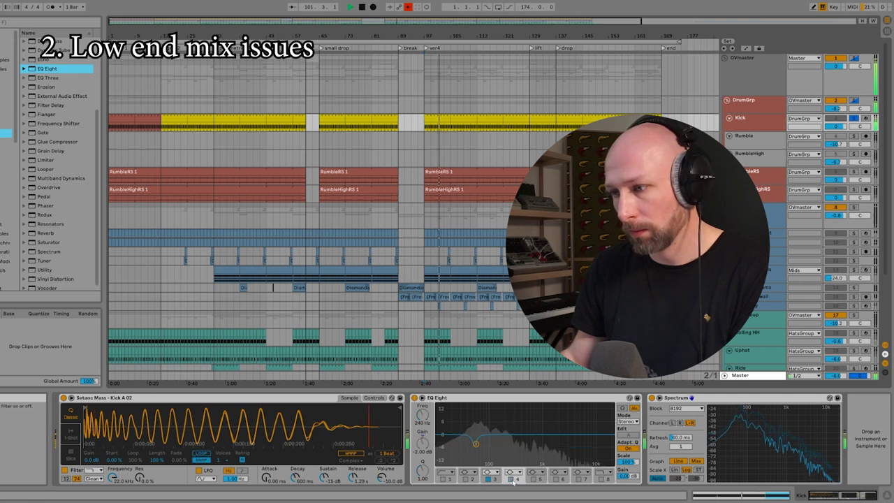
{"action": "left_click", "coordinate": [512, 479]}
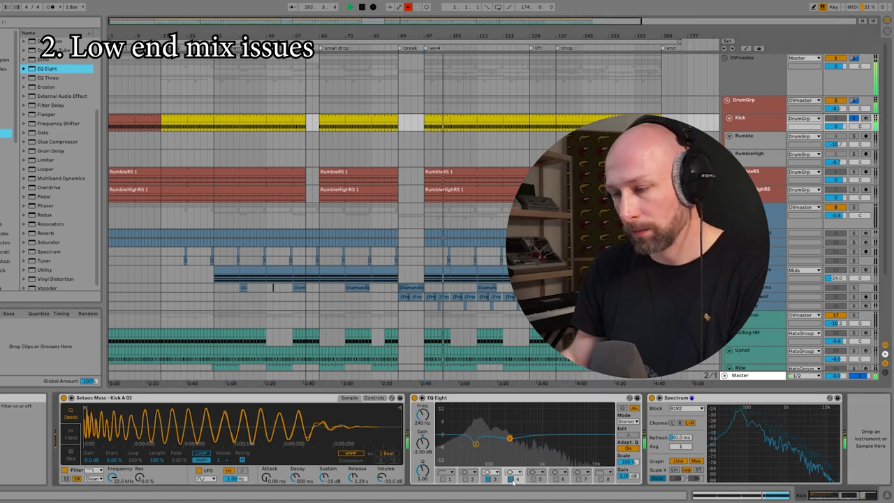
{"action": "key", "text": "space"}
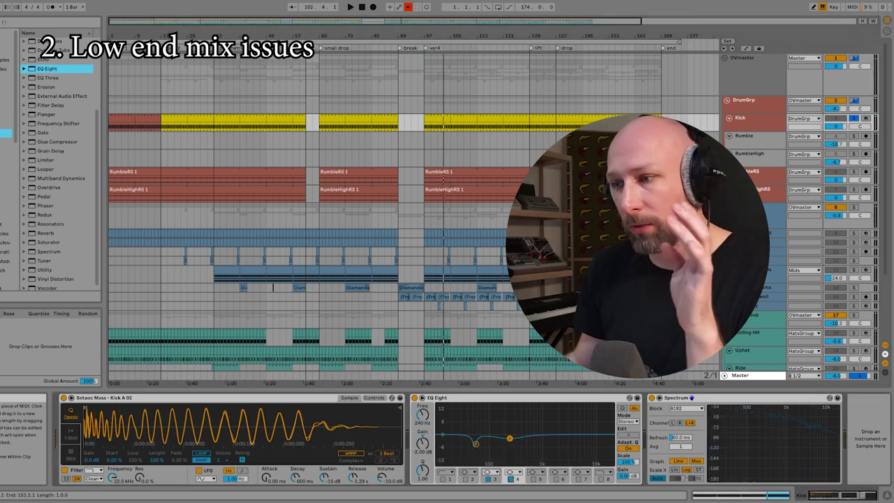
Set the gain of the Kick EQ's 240 Hz band to -4 dB and compare it off and on during playback
{"action": "left_click", "coordinate": [753, 101]}
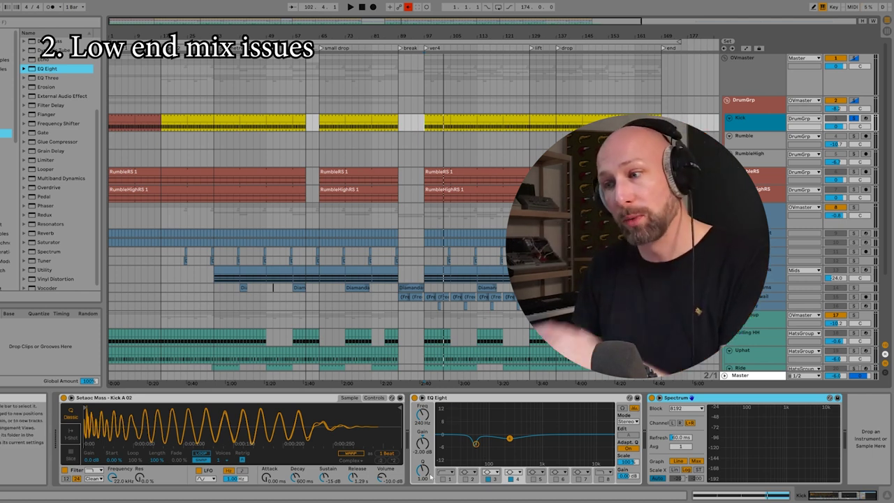
{"action": "left_click", "coordinate": [510, 439]}
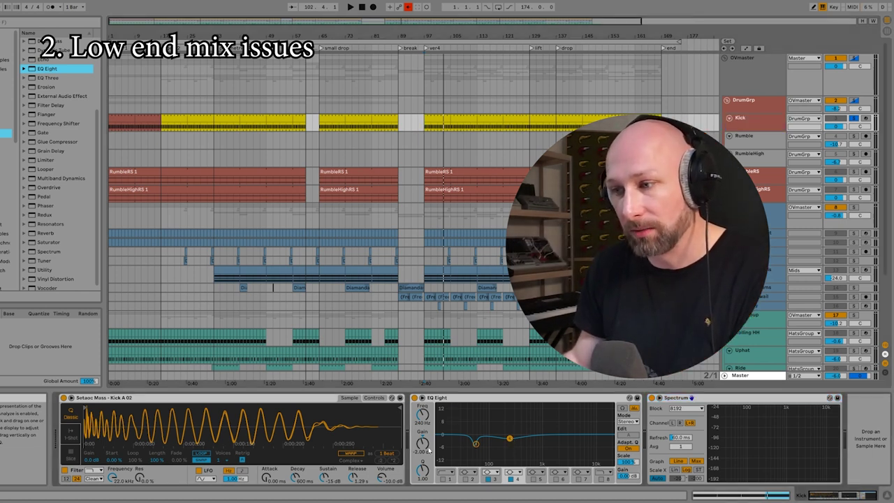
{"action": "key", "text": "space"}
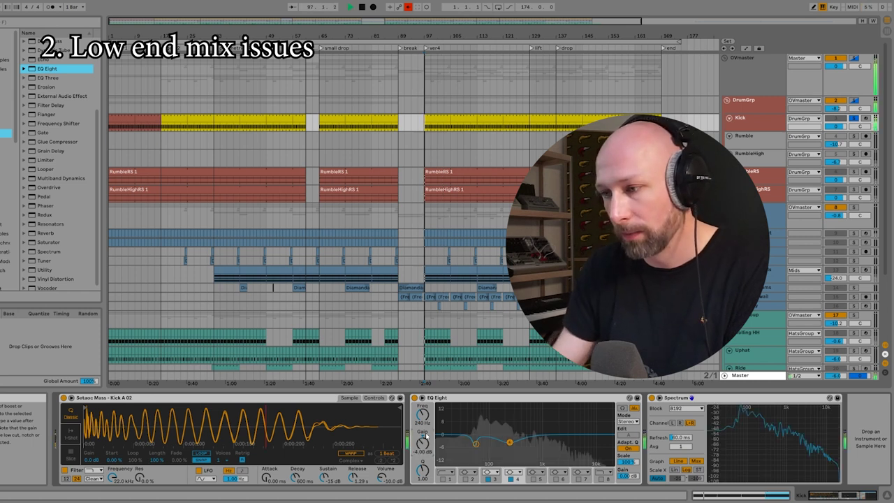
{"action": "left_click", "coordinate": [510, 479]}
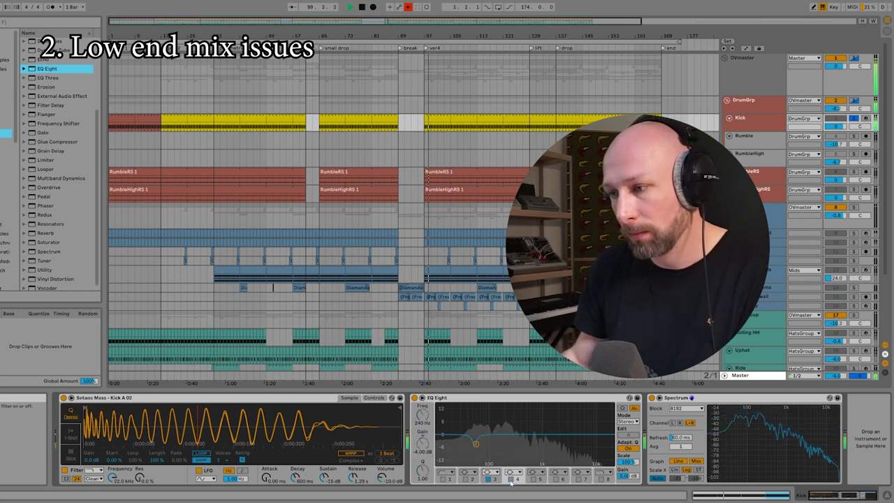
{"action": "left_click", "coordinate": [511, 480]}
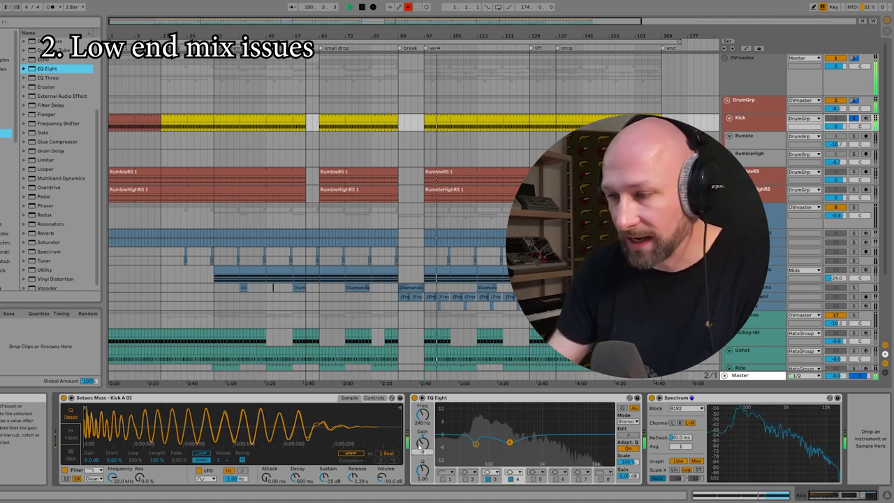
Try gains of -8 dB and -12 dB on the Kick EQ's 240 Hz band, comparing off and on, and return it to -4 dB
{"action": "key", "text": "Return"}
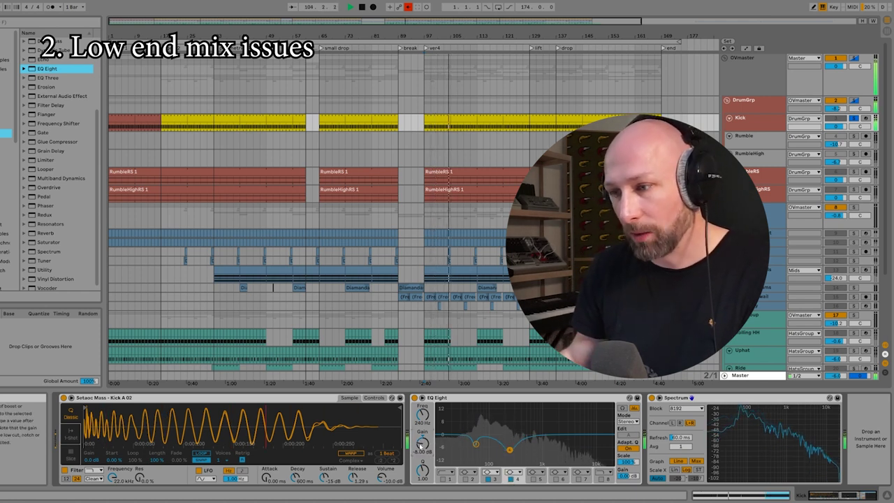
{"action": "type", "text": "-12"}
{"action": "key", "text": "Return"}
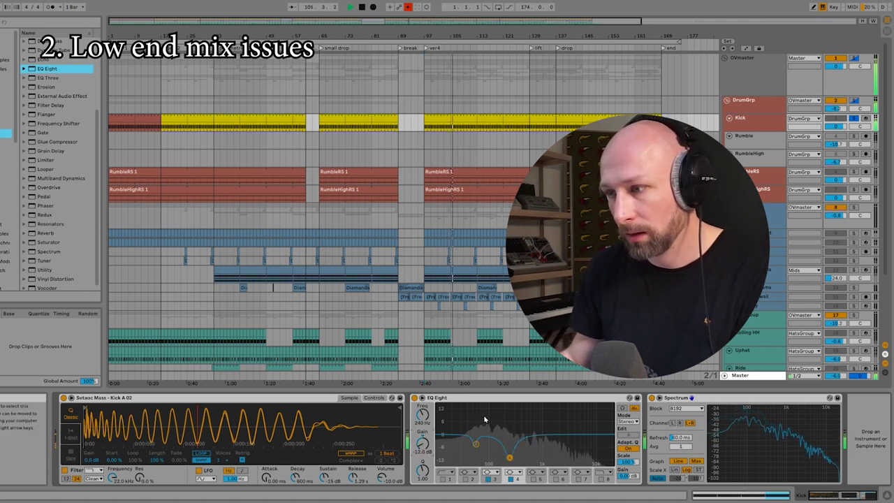
{"action": "left_click", "coordinate": [511, 479]}
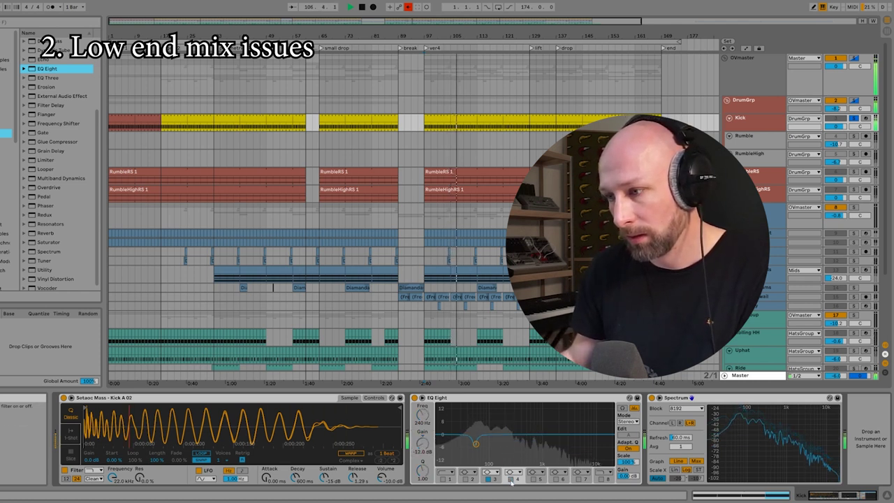
{"action": "left_click", "coordinate": [510, 479]}
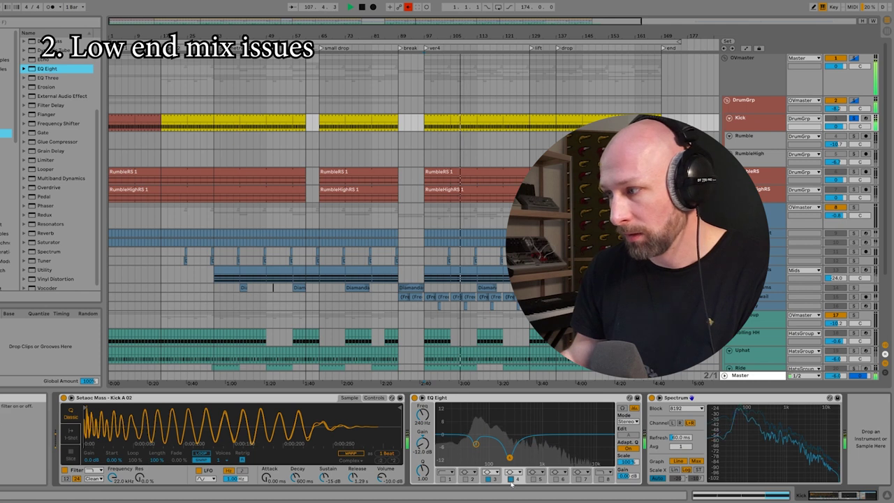
{"action": "key", "text": "space"}
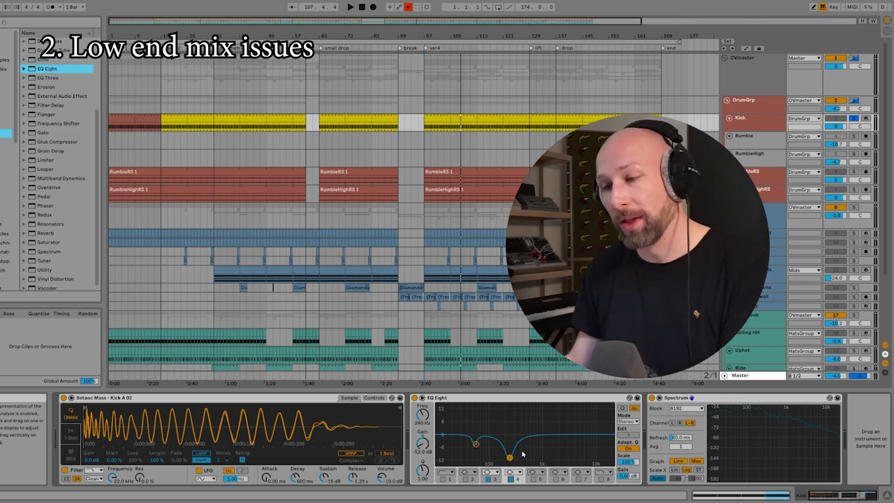
{"action": "left_click_drag", "start_coordinate": [426, 447], "coordinate": [426, 412]}
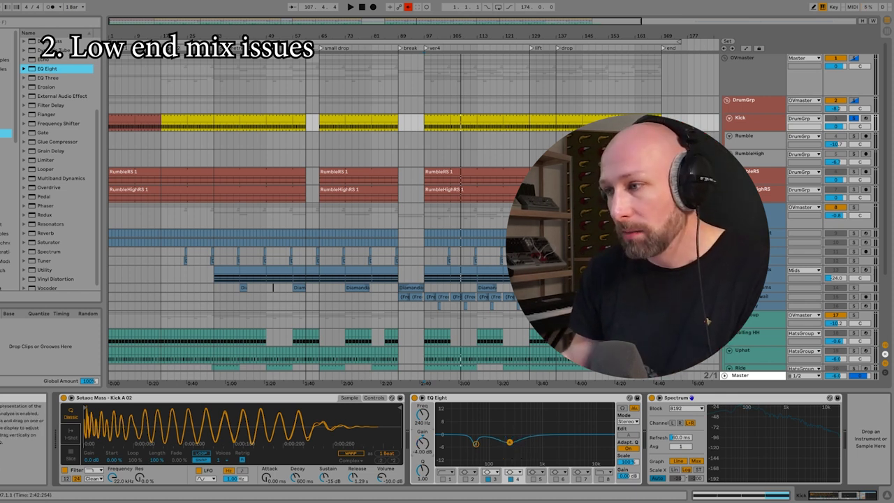
Enable band 3 in DrumGrp's second EQ Eight, matching the Kick EQ's frequency of 240 Hz and Q of 1.00
{"action": "left_click", "coordinate": [752, 105]}
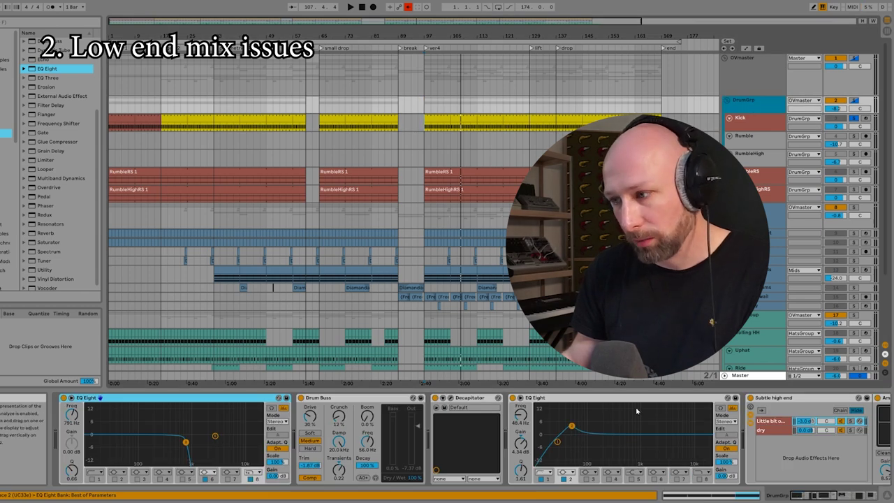
{"action": "left_click", "coordinate": [587, 479]}
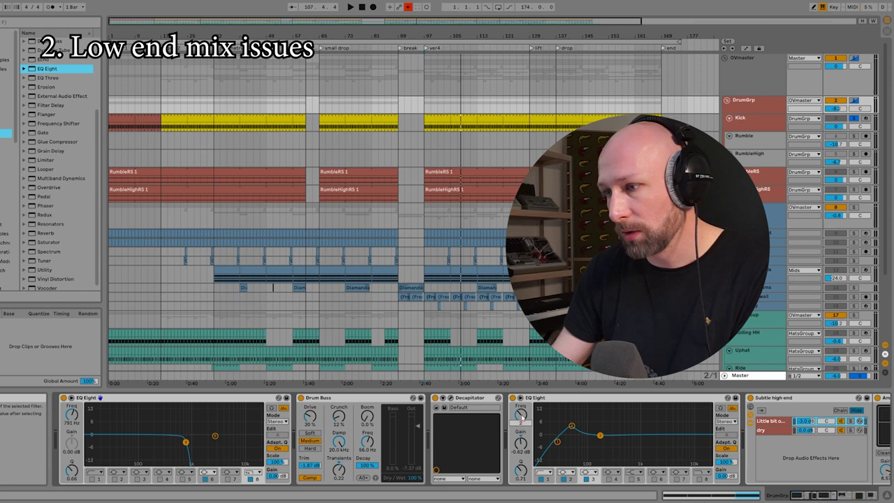
{"action": "left_click", "coordinate": [750, 124]}
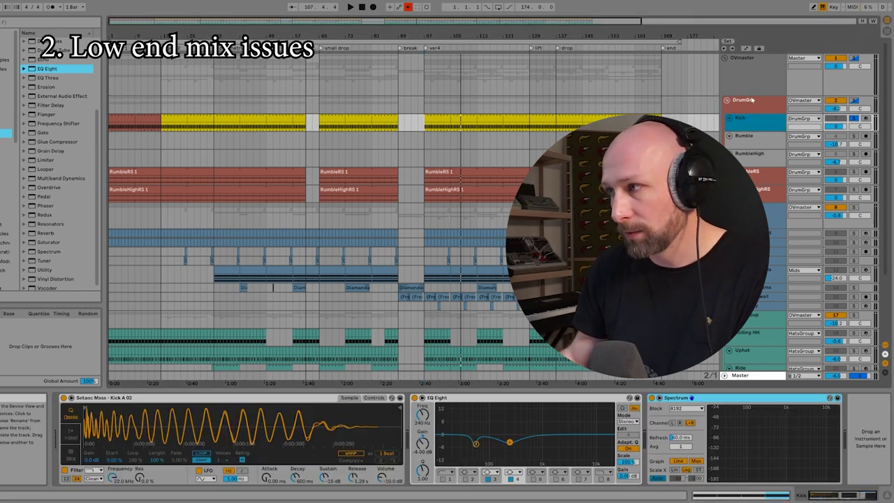
{"action": "left_click", "coordinate": [751, 100]}
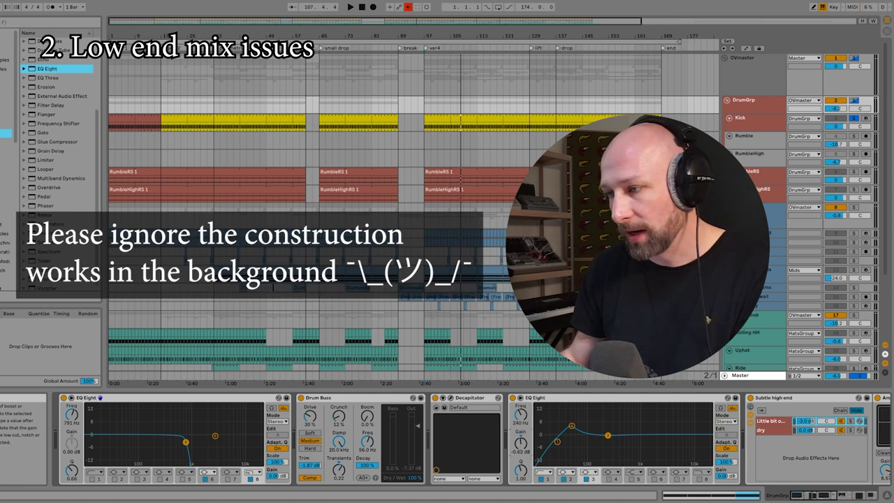
Set the gain of DrumGrp's new 240 Hz band to about -2 dB during playback, nudging it slightly lower
{"action": "key", "text": "space"}
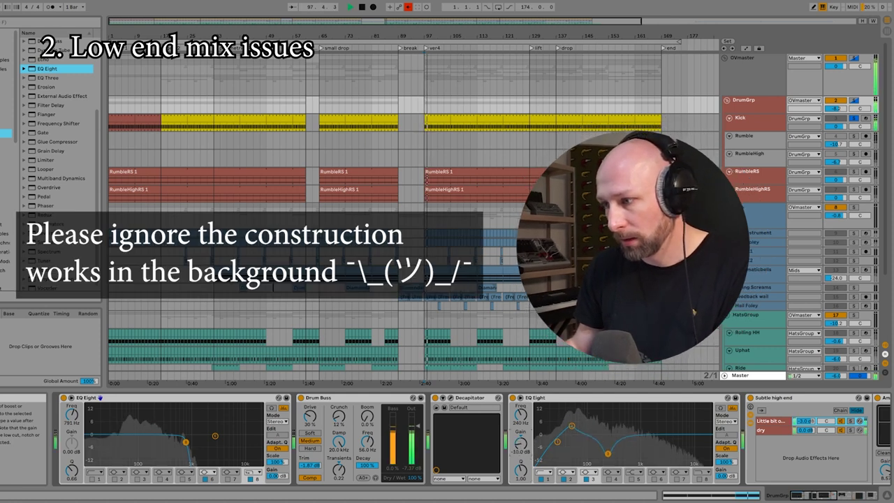
{"action": "mouse_move", "coordinate": [520, 442]}
{"action": "left_mouse_down"}
{"action": "mouse_move", "coordinate": [521, 395]}
{"action": "mouse_move", "coordinate": [522, 442]}
{"action": "left_mouse_up"}
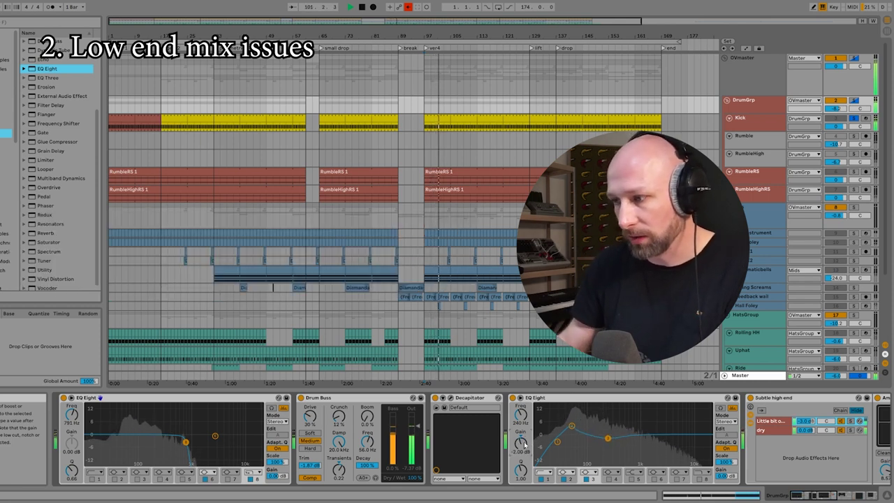
{"action": "key", "text": "Down"}
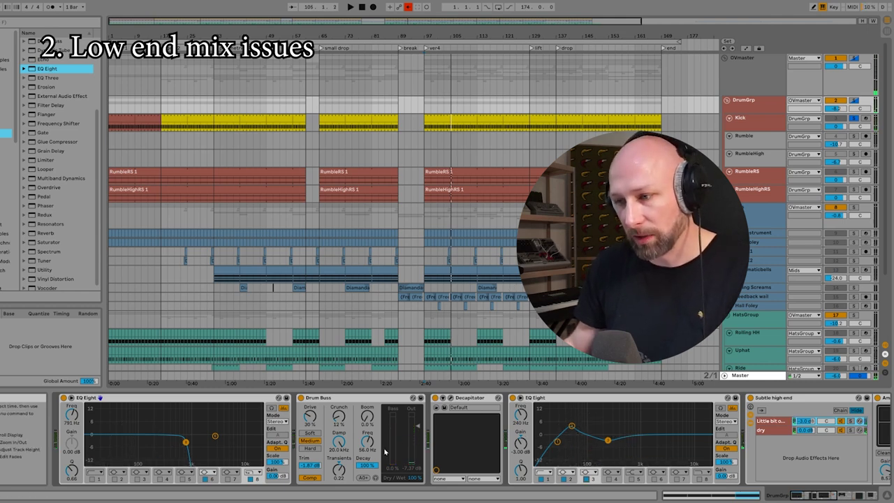
Open TDR Nova on DrumGrp and set band I to 244 Hz with a -11.6 dB threshold, listening briefly to its dynamic cut
{"action": "key", "text": "alt+Tab"}
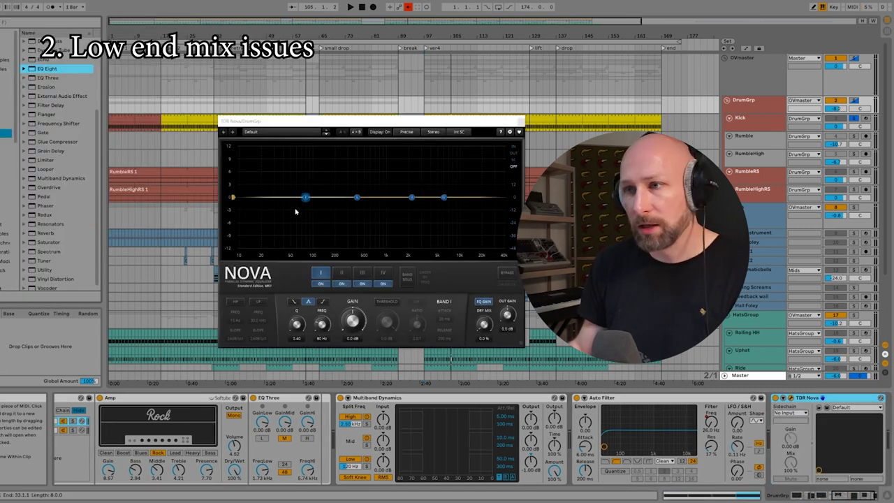
{"action": "left_click_drag", "start_coordinate": [397, 124], "coordinate": [404, 132]}
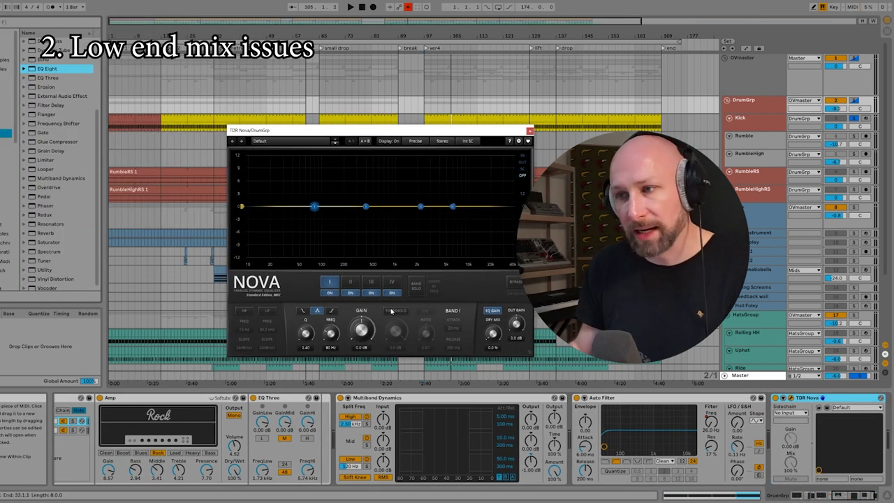
{"action": "left_click", "coordinate": [339, 284]}
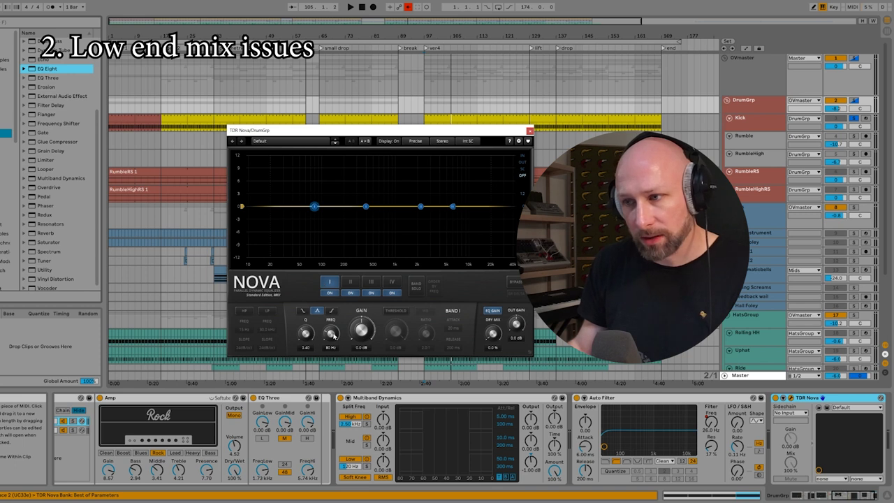
{"action": "left_click_drag", "start_coordinate": [320, 207], "coordinate": [350, 206]}
{"action": "left_click", "coordinate": [396, 311]}
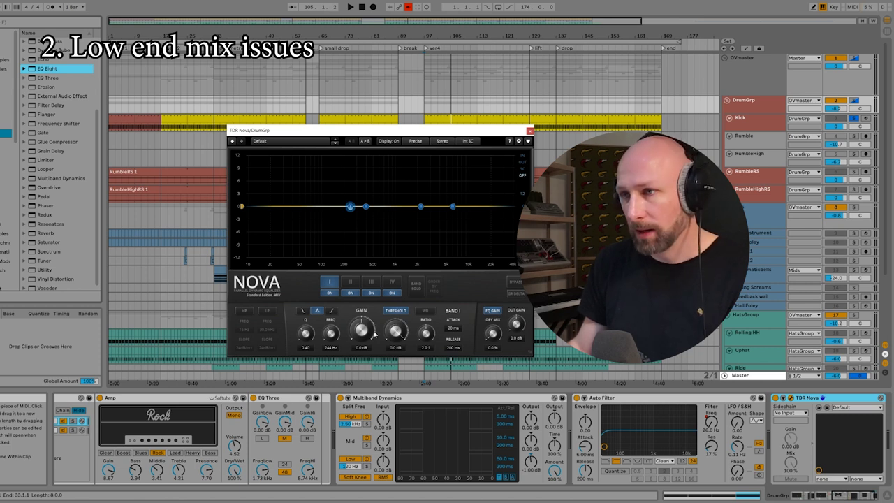
{"action": "left_click_drag", "start_coordinate": [395, 330], "coordinate": [395, 349]}
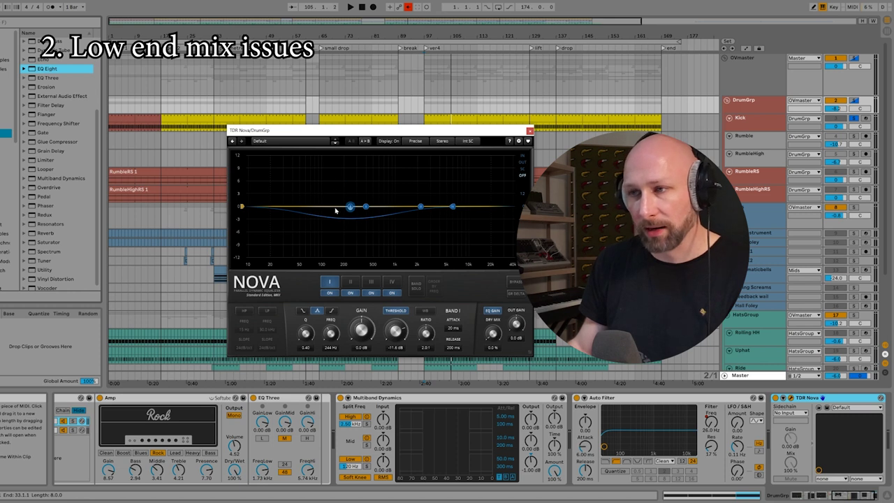
{"action": "key", "text": "space"}
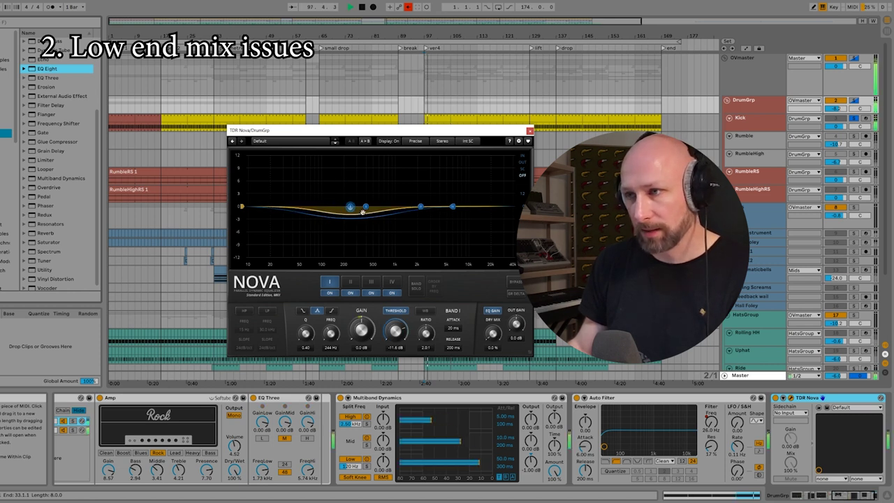
{"action": "key", "text": "space"}
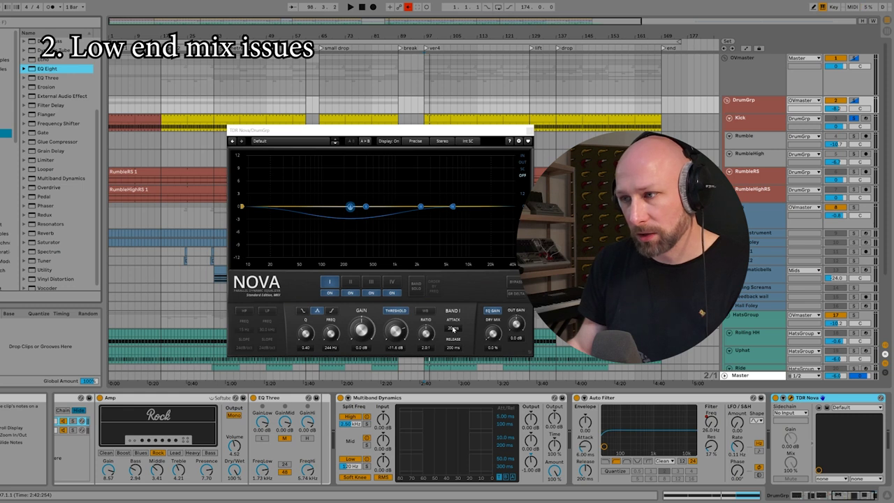
Set Nova's band I to 102 ms attack, Q 1.00 and a -17.8 dB threshold while playing the track
{"action": "left_click_drag", "start_coordinate": [453, 330], "coordinate": [453, 326]}
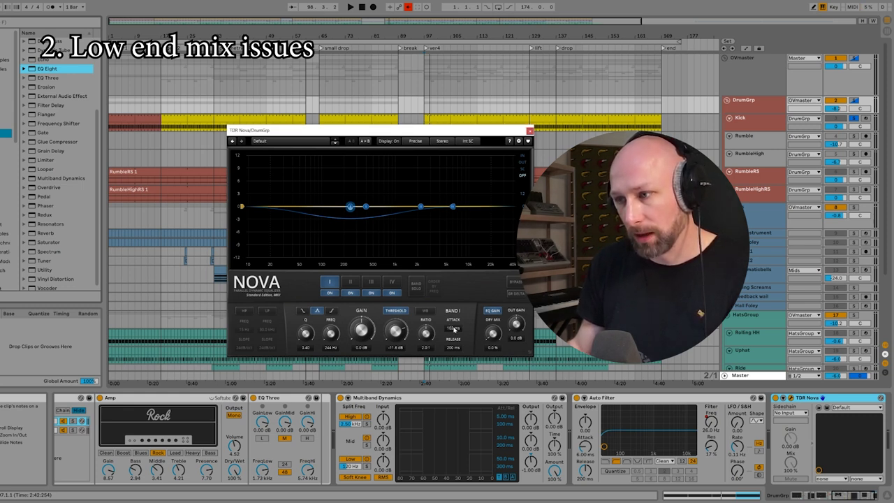
{"action": "key", "text": "space"}
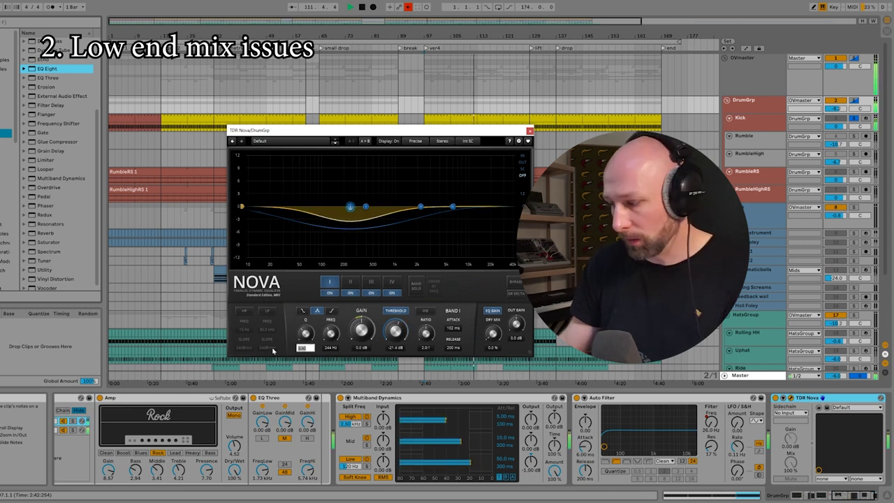
{"action": "type", "text": "1"}
{"action": "key", "text": "Return"}
{"action": "mouse_move", "coordinate": [395, 330]}
{"action": "left_mouse_down"}
{"action": "mouse_move", "coordinate": [396, 358]}
{"action": "mouse_move", "coordinate": [395, 318]}
{"action": "left_mouse_up"}
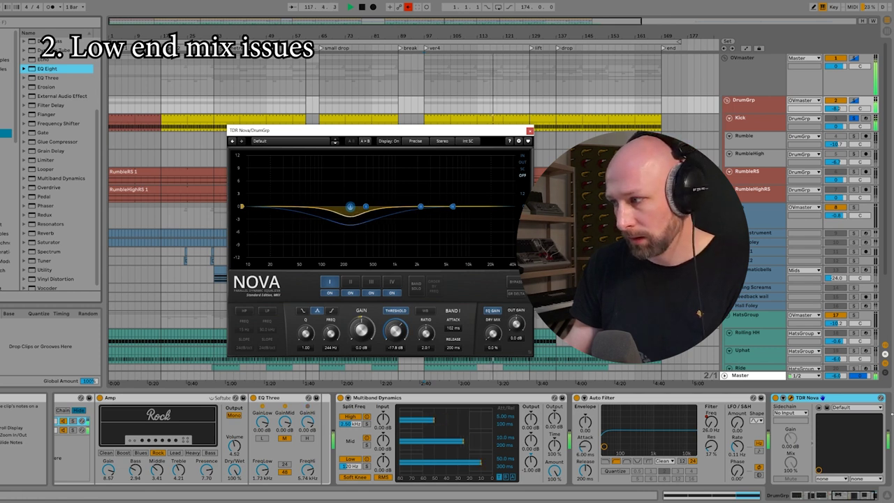
Compare the drum group's sound with TDR Nova off and on, and stop playback
{"action": "left_click", "coordinate": [774, 398]}
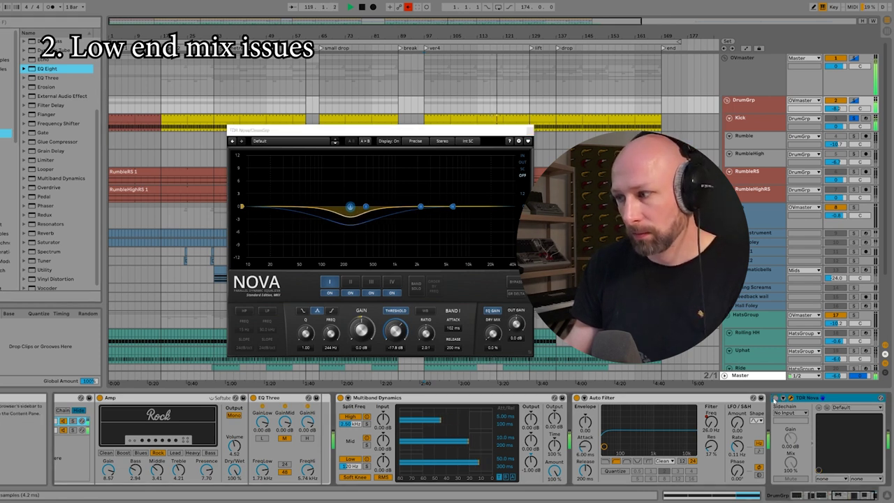
{"action": "left_click", "coordinate": [775, 397]}
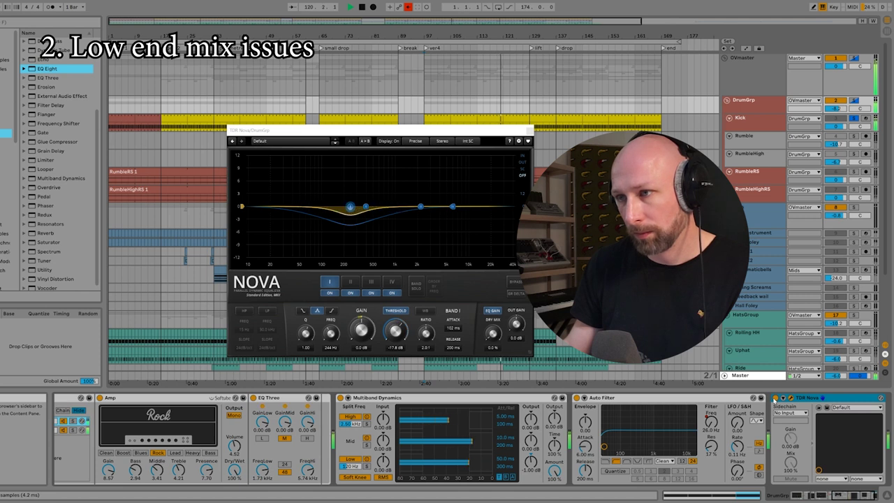
{"action": "key", "text": "space"}
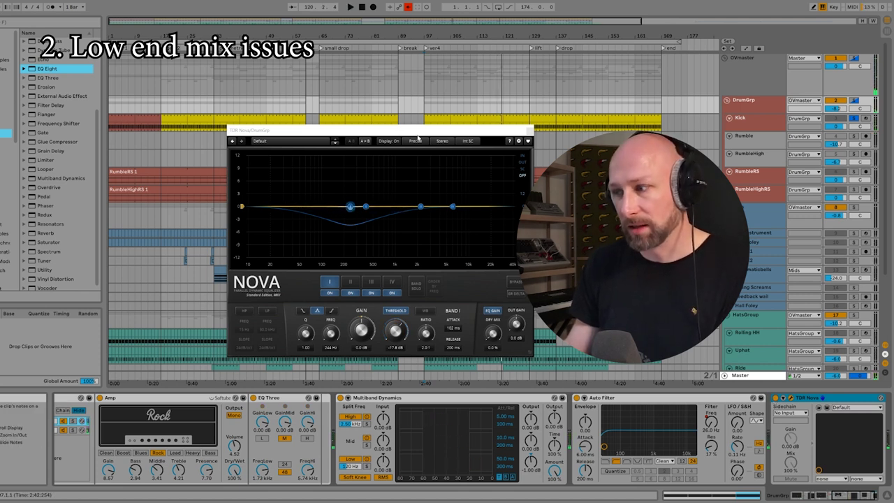
{"action": "left_click_drag", "start_coordinate": [837, 495], "coordinate": [846, 499]}
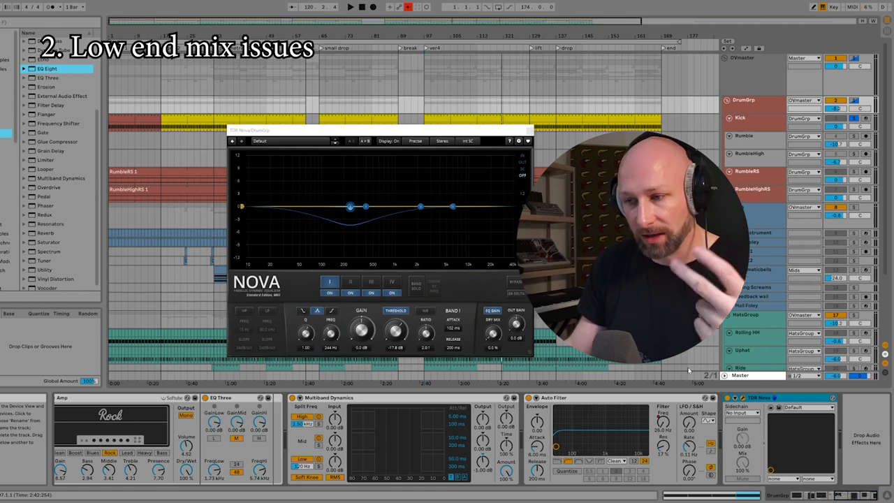
Solo RumbleHighRS, Kick and RumbleRS in turn during playback to find the source of the low-mid buildup
{"action": "key", "text": "alt+Tab"}
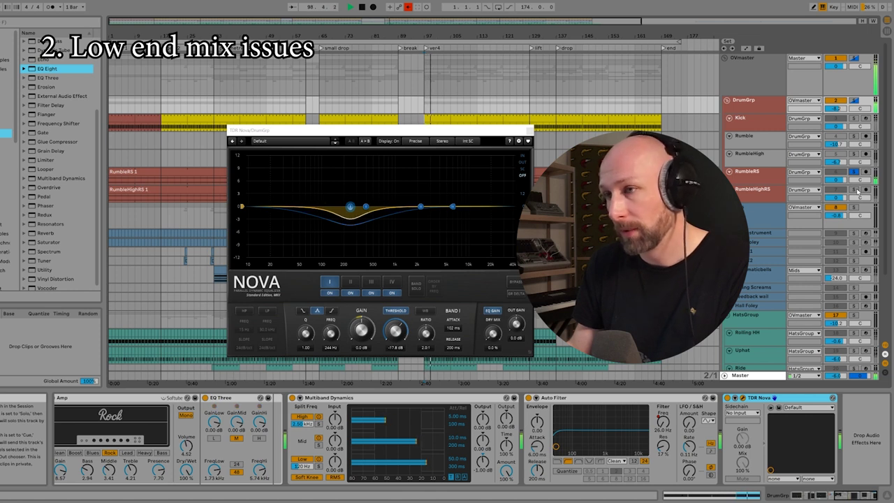
{"action": "left_click", "coordinate": [855, 190]}
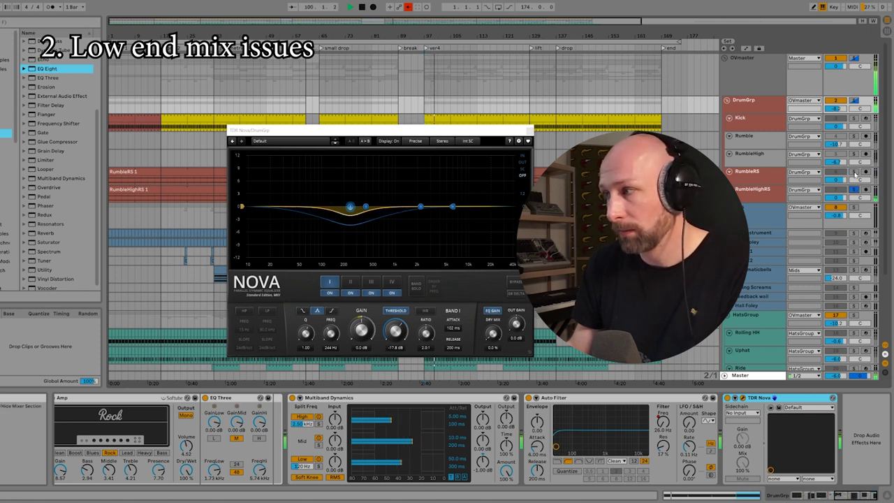
{"action": "left_click", "coordinate": [855, 119]}
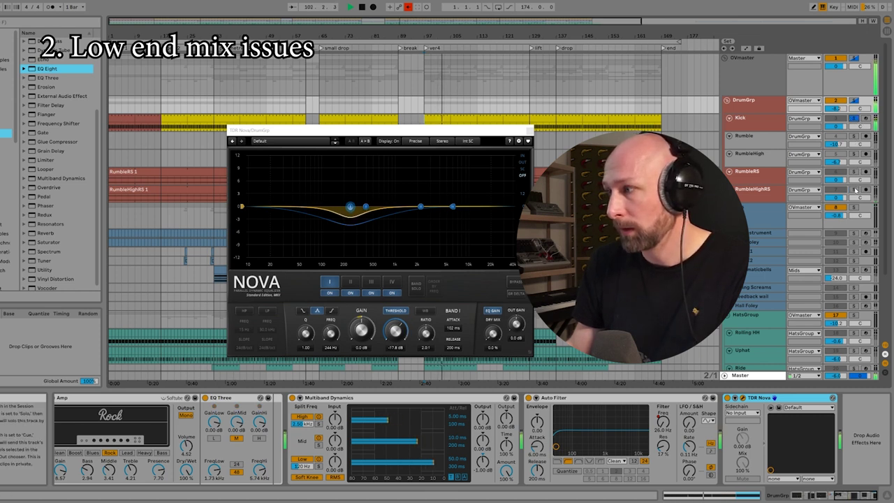
{"action": "left_click", "coordinate": [855, 172]}
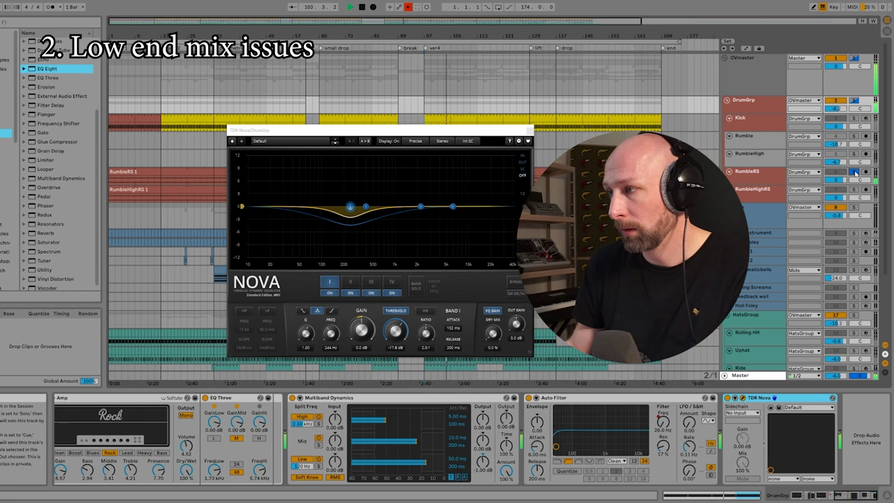
Try band 3 at 290 Hz in RumbleRS's EQ Eight during playback, and switch the band off
{"action": "left_click", "coordinate": [760, 174]}
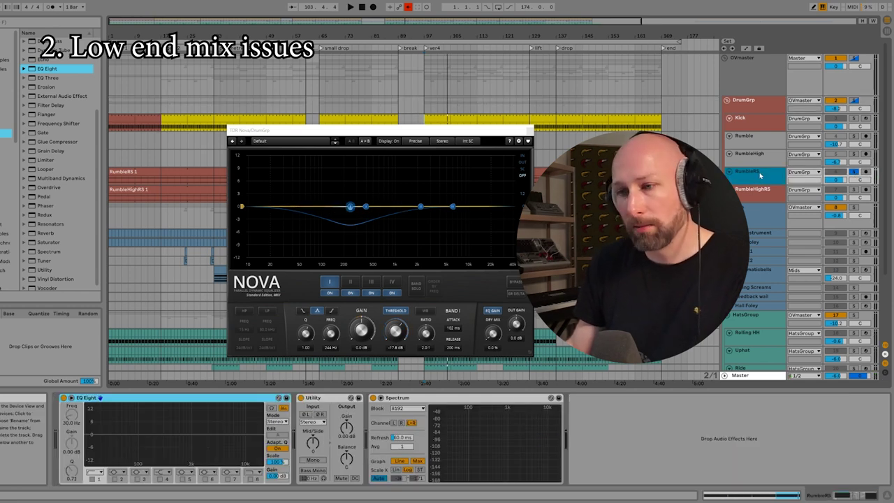
{"action": "left_click", "coordinate": [137, 479]}
{"action": "key", "text": "space"}
{"action": "left_click_drag", "start_coordinate": [190, 434], "coordinate": [163, 433]}
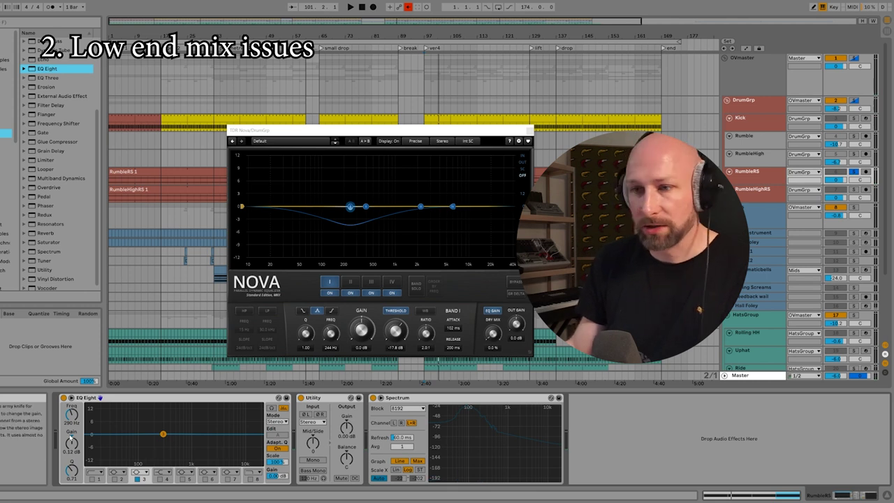
{"action": "left_click", "coordinate": [191, 403]}
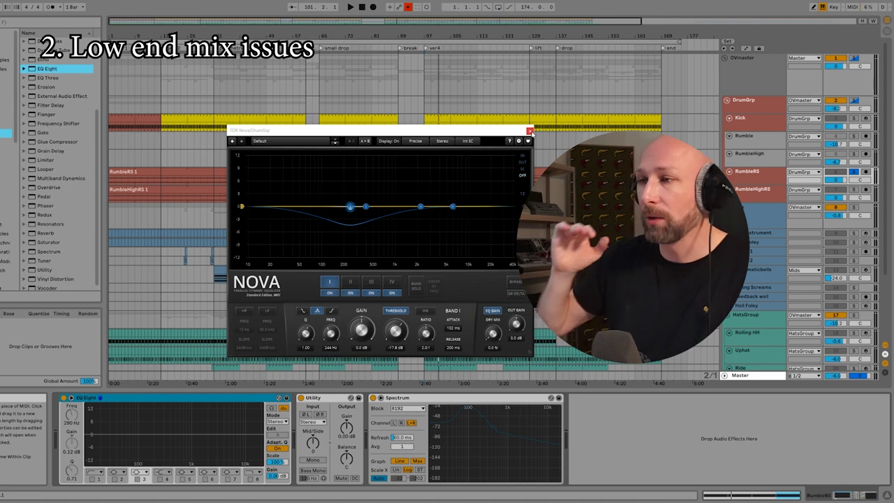
Sweep Nova's band II on the soloed DrumGrp with a boost, and place it as a cut of about -4.8 dB at 564 Hz, Q 1.44
{"action": "left_click", "coordinate": [753, 102]}
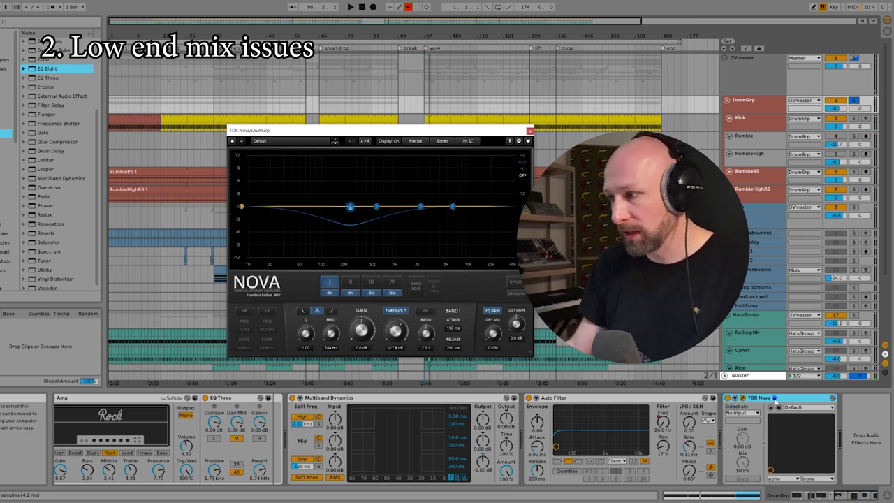
{"action": "left_click", "coordinate": [351, 282]}
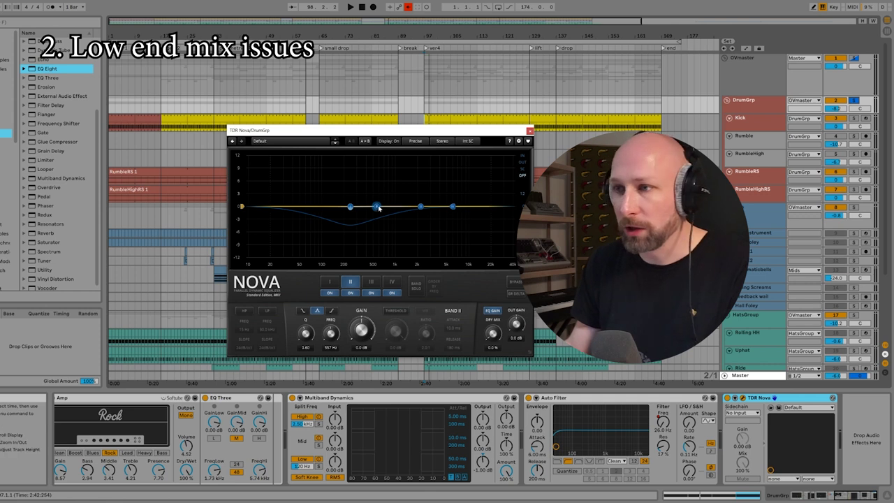
{"action": "left_click_drag", "start_coordinate": [376, 207], "coordinate": [384, 187]}
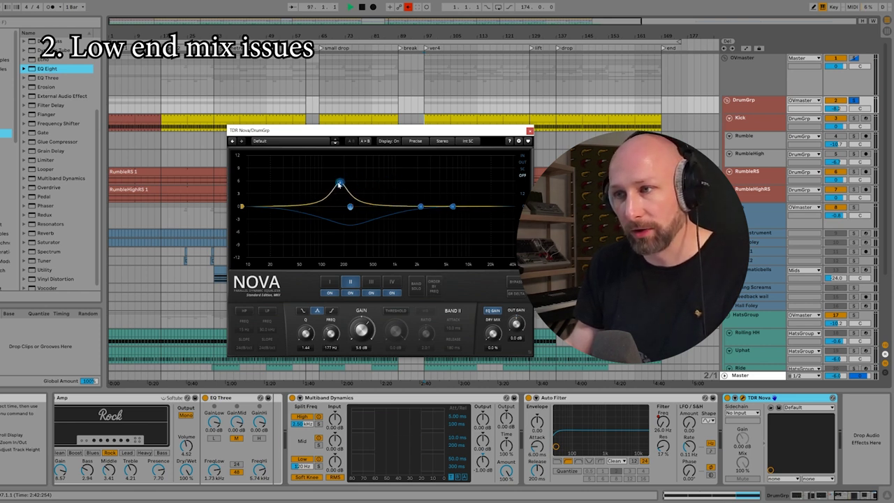
{"action": "left_click_drag", "start_coordinate": [338, 184], "coordinate": [380, 196]}
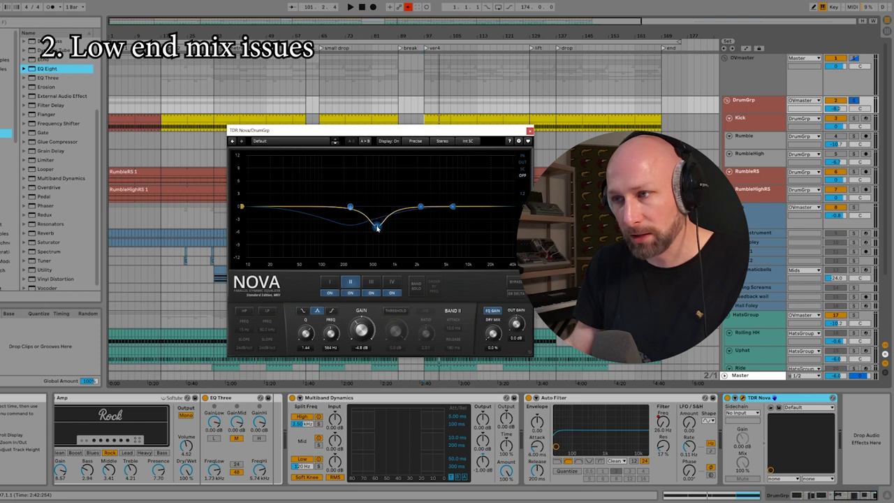
Compare Nova's band II cut off and on while the drum group plays
{"action": "key", "text": "space"}
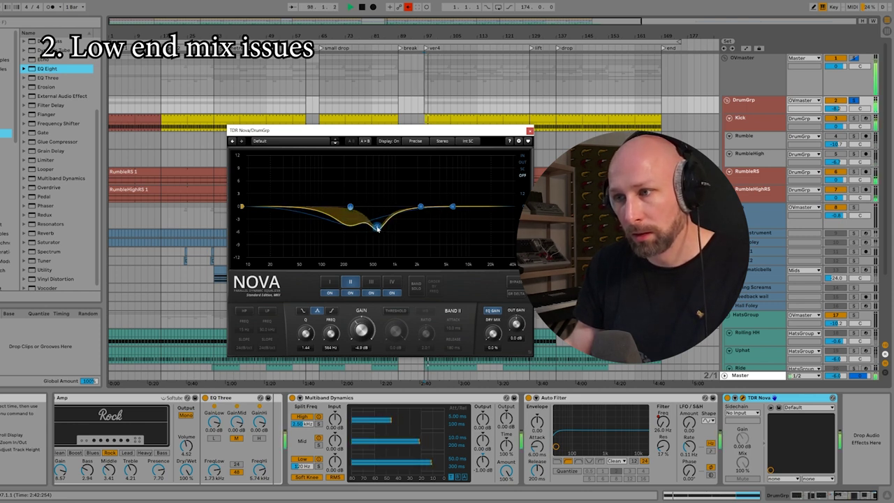
{"action": "left_click", "coordinate": [351, 292]}
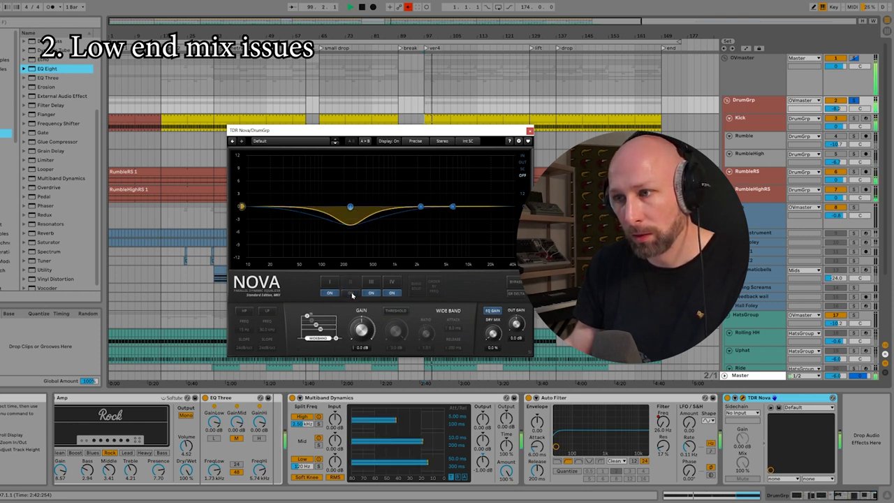
{"action": "left_click", "coordinate": [350, 293]}
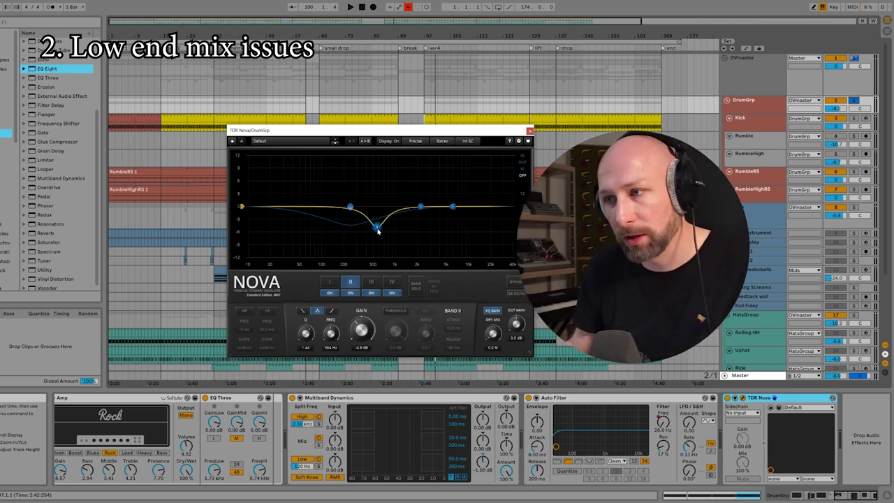
Make Nova's band II dynamic with -7.0 dB gain, a -17.8 dB threshold, Q 1.22, 48 ms attack and 56 ms release
{"action": "left_click", "coordinate": [396, 311]}
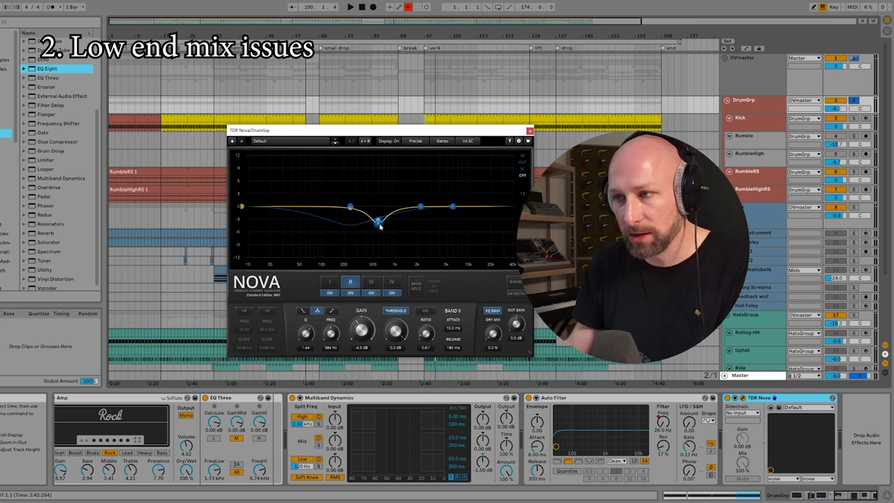
{"action": "key", "text": "space"}
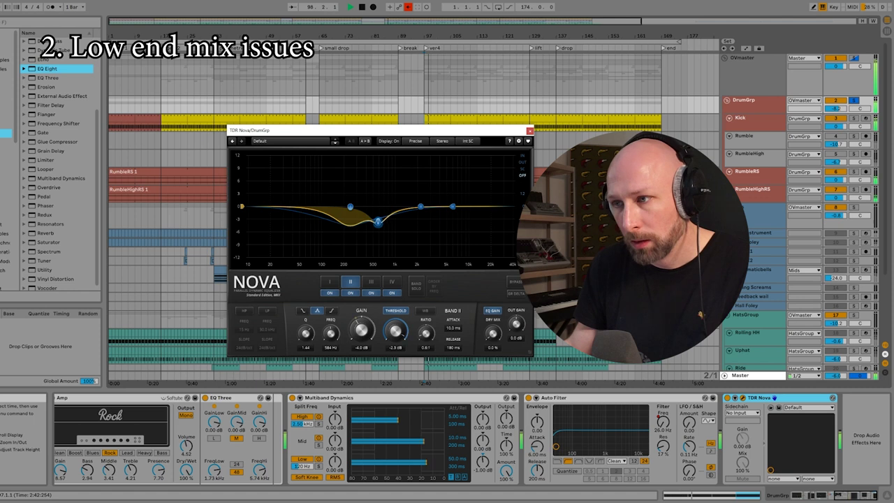
{"action": "left_click_drag", "start_coordinate": [395, 331], "coordinate": [395, 368]}
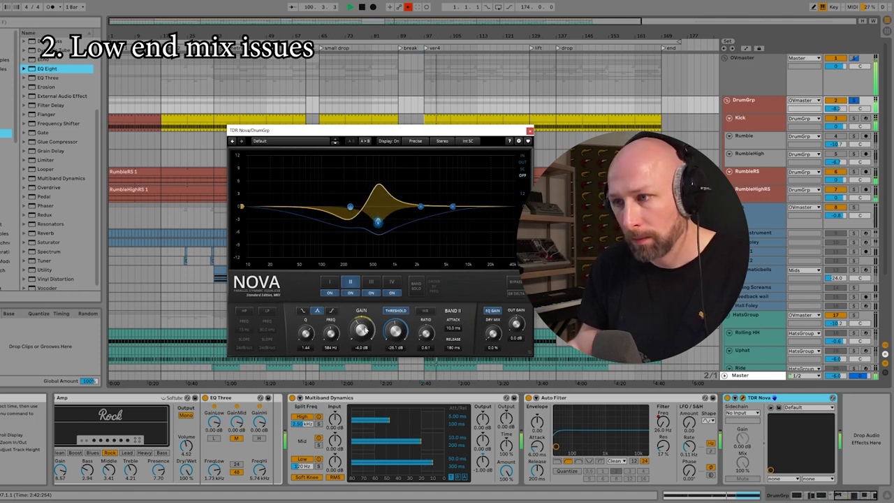
{"action": "left_click_drag", "start_coordinate": [363, 329], "coordinate": [396, 317]}
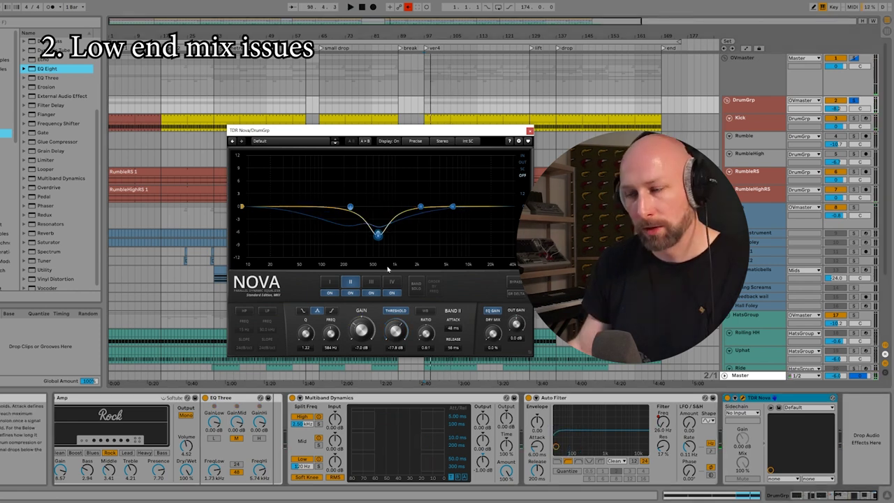
Audition Nova's band II in solo during playback, and readjust it to 597 Hz with -5.3 dB gain
{"action": "left_click", "coordinate": [417, 286]}
{"action": "key", "text": "space"}
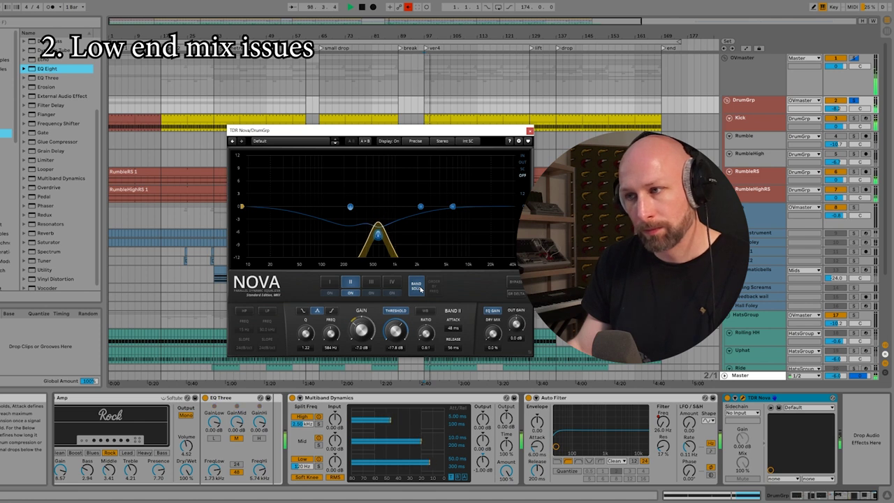
{"action": "left_click", "coordinate": [417, 287]}
{"action": "key", "text": "space"}
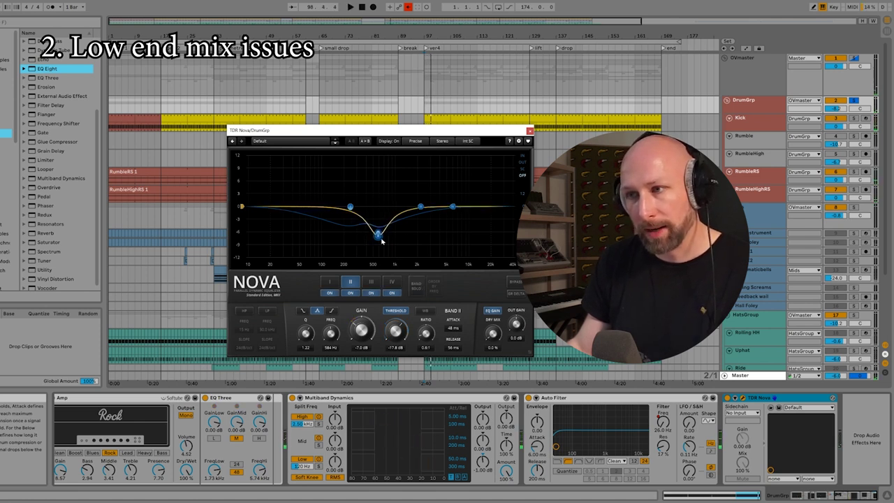
{"action": "left_click_drag", "start_coordinate": [377, 233], "coordinate": [379, 228]}
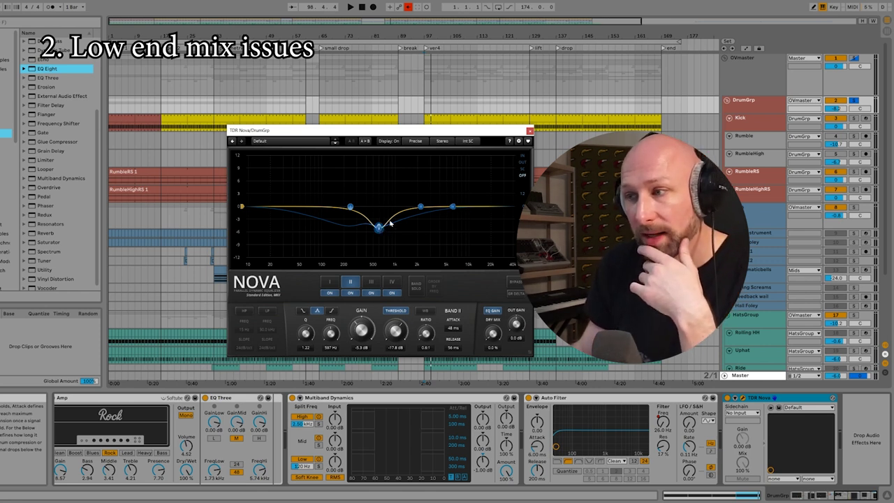
Set Kick as TDR Nova's external sidechain source on DrumGrp and start playback
{"action": "left_click", "coordinate": [744, 412]}
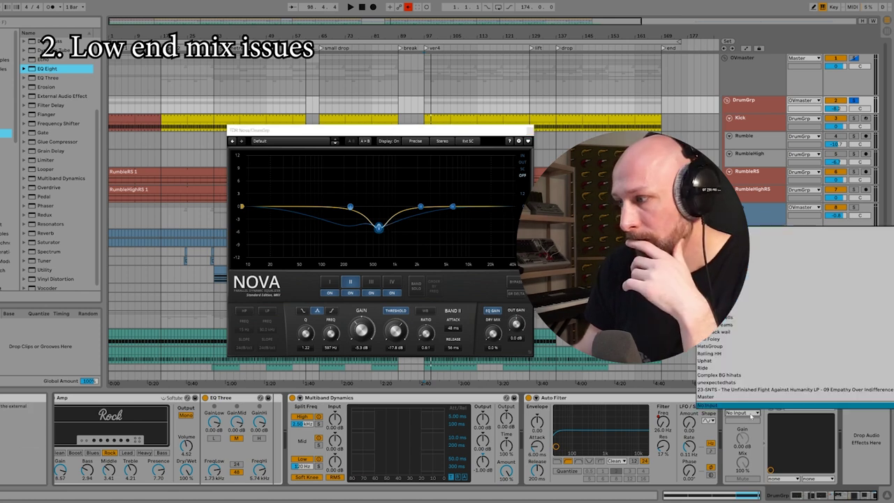
{"action": "left_click", "coordinate": [742, 299]}
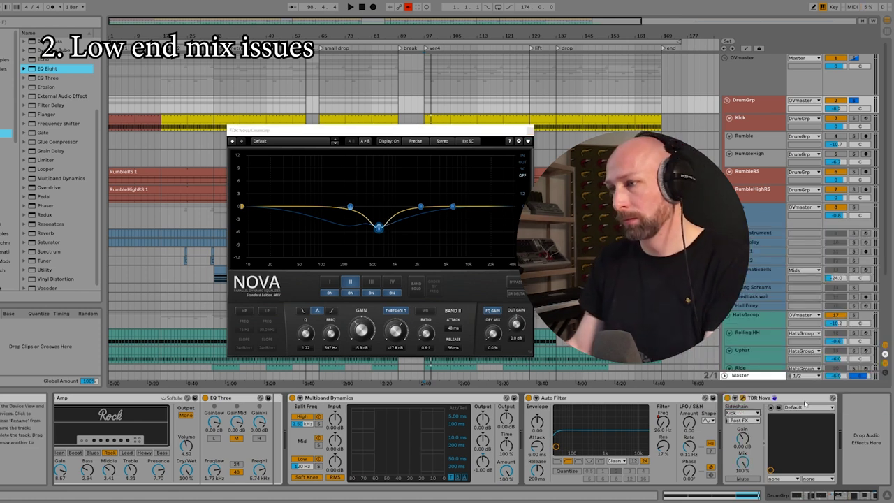
{"action": "key", "text": "space"}
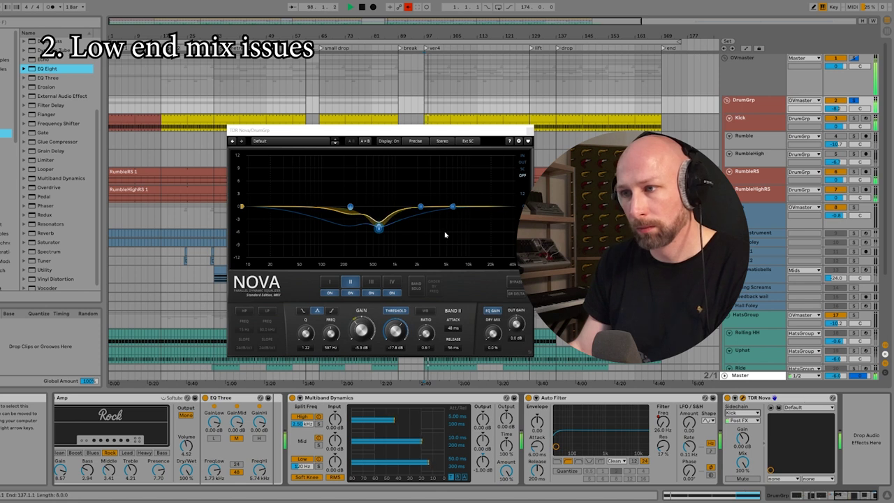
Check Nova's band II in solo, turn the solo off, and deepen the band to -8.7 dB gain with a -25.3 dB threshold
{"action": "left_click", "coordinate": [416, 285]}
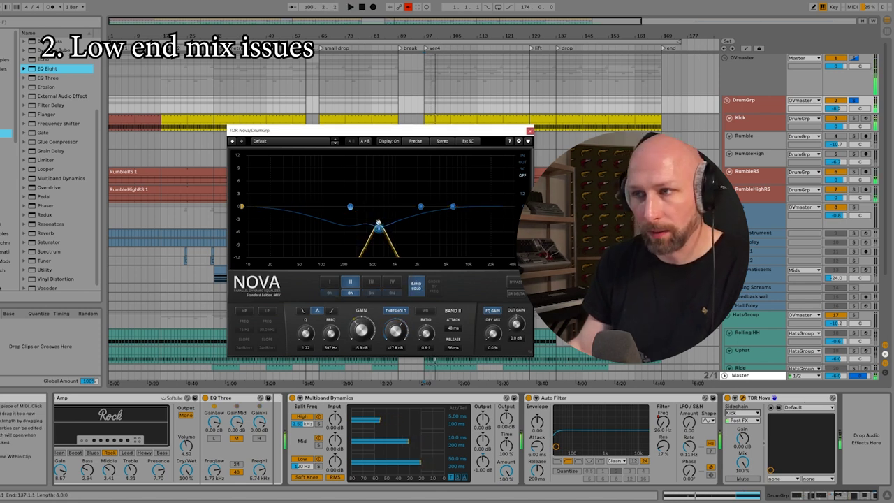
{"action": "key", "text": "space"}
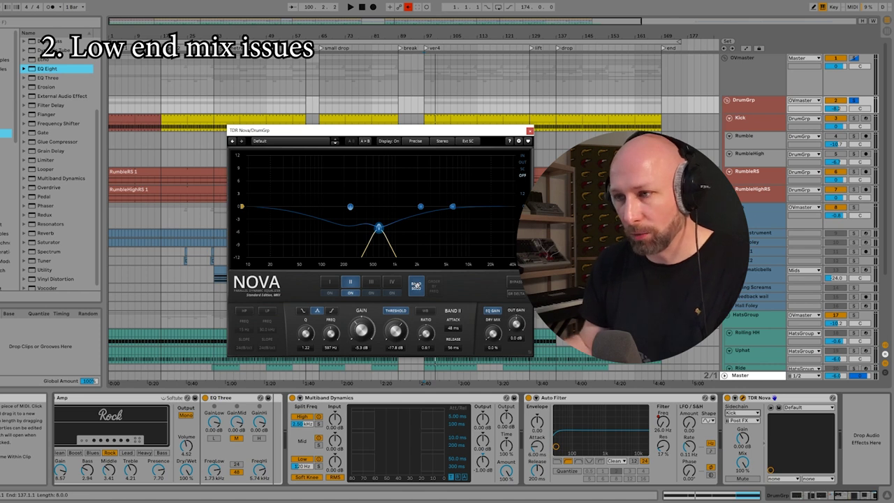
{"action": "left_click", "coordinate": [415, 285]}
{"action": "key", "text": "space"}
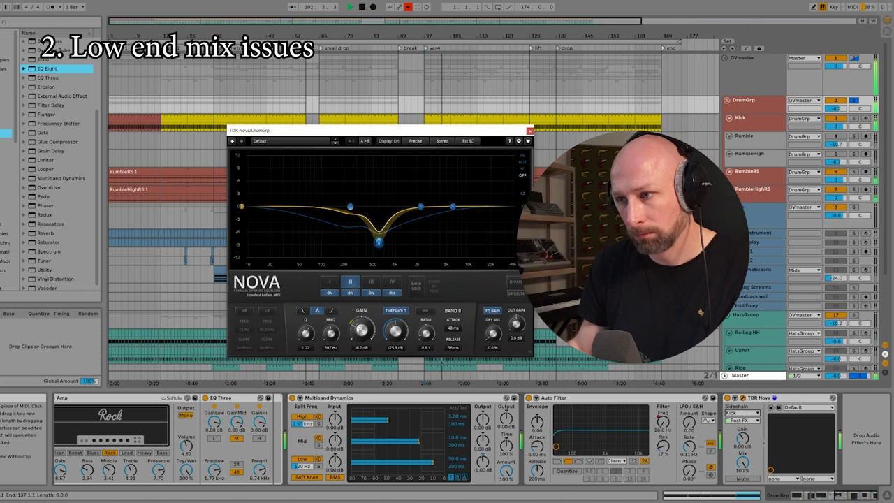
Compare the playing drum group with the whole Nova device off and on
{"action": "left_click", "coordinate": [727, 398]}
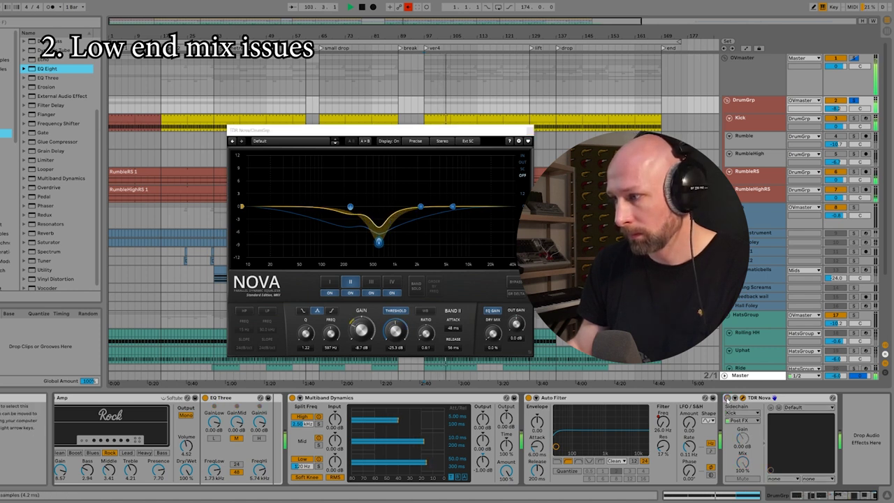
{"action": "left_click", "coordinate": [728, 397]}
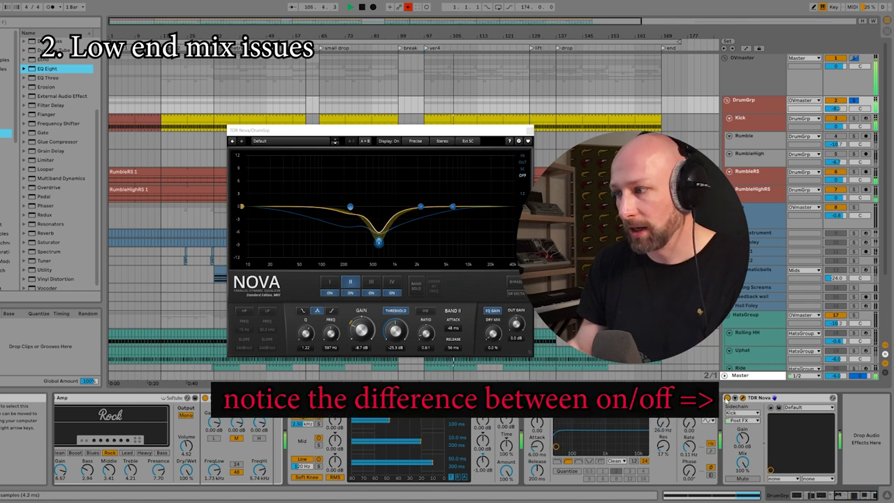
{"action": "left_click", "coordinate": [727, 397]}
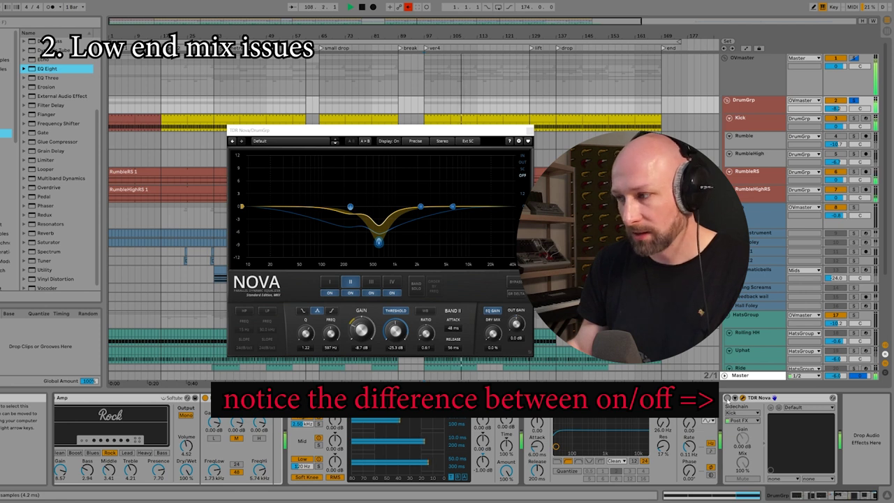
{"action": "left_click", "coordinate": [726, 397]}
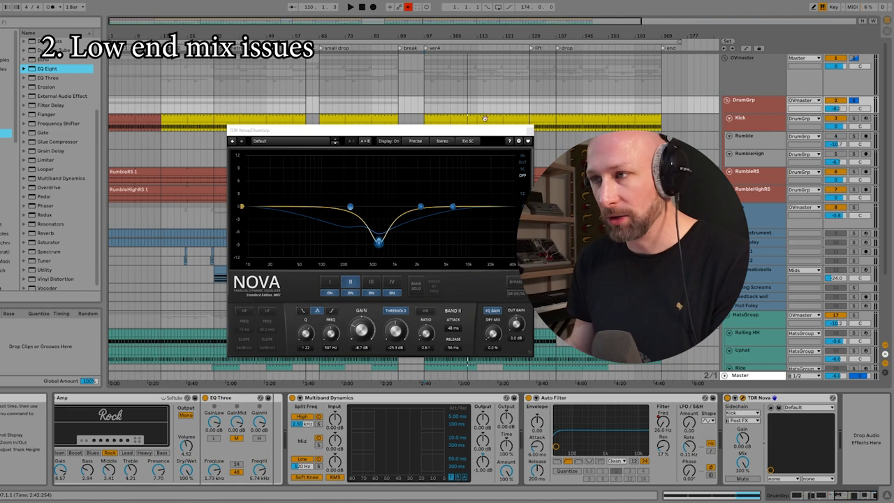
Loop an eight-bar section across the drum group starting at ver4, bar 97, and reopen Nova's window
{"action": "left_click_drag", "start_coordinate": [489, 131], "coordinate": [336, 120]}
{"action": "left_click", "coordinate": [380, 124]}
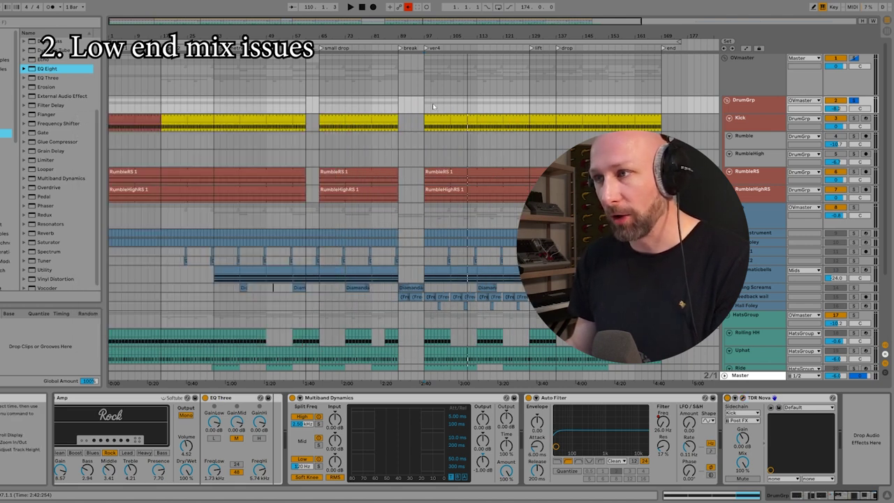
{"action": "left_click_drag", "start_coordinate": [425, 105], "coordinate": [450, 105]}
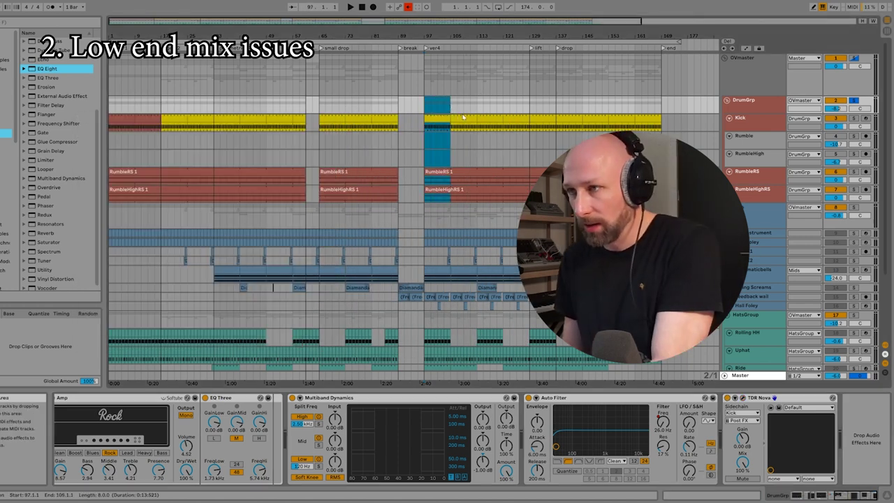
{"action": "key", "text": "ctrl+l"}
{"action": "left_click", "coordinate": [745, 105]}
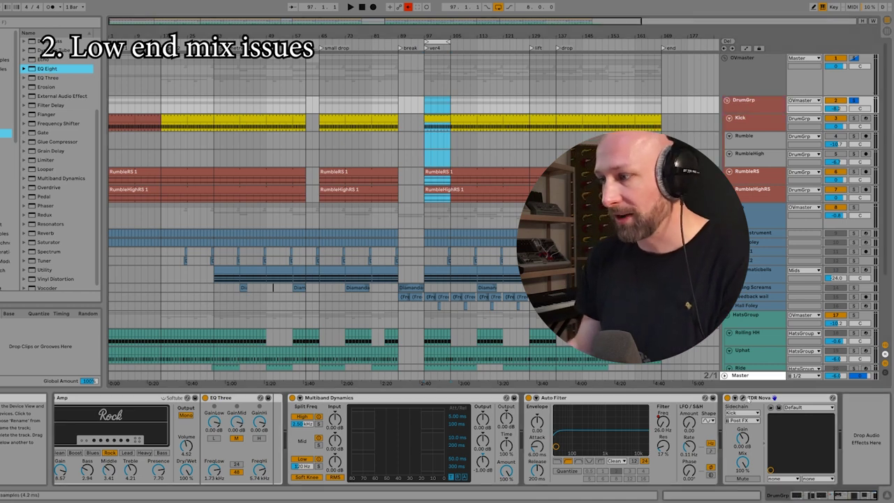
{"action": "left_click", "coordinate": [743, 397]}
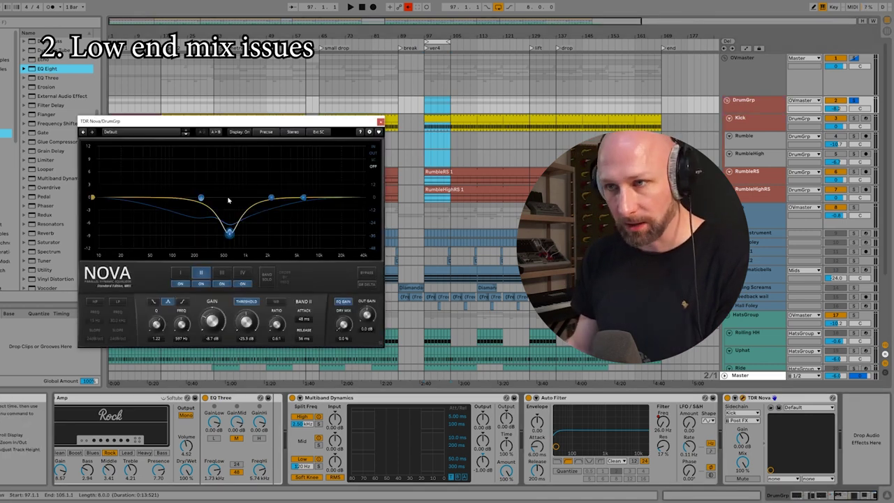
Play the looped drum section and compare it repeatedly with Nova deactivated and active
{"action": "key", "text": "space"}
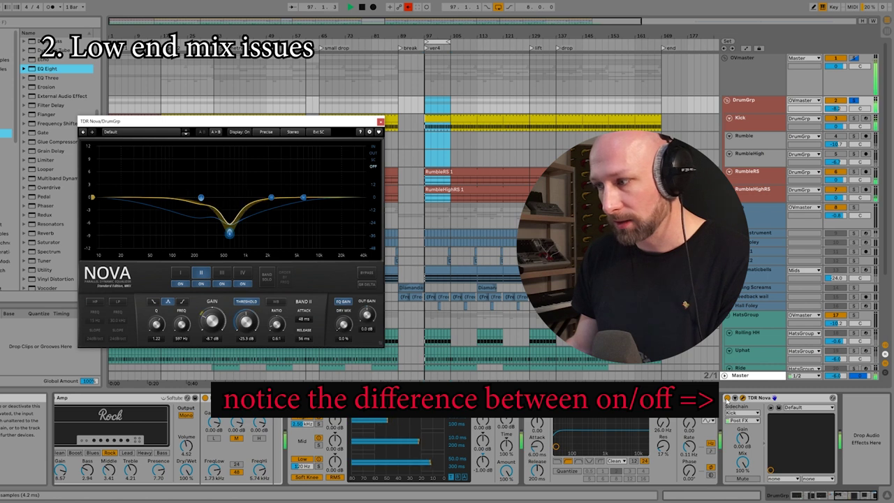
{"action": "left_click", "coordinate": [727, 397]}
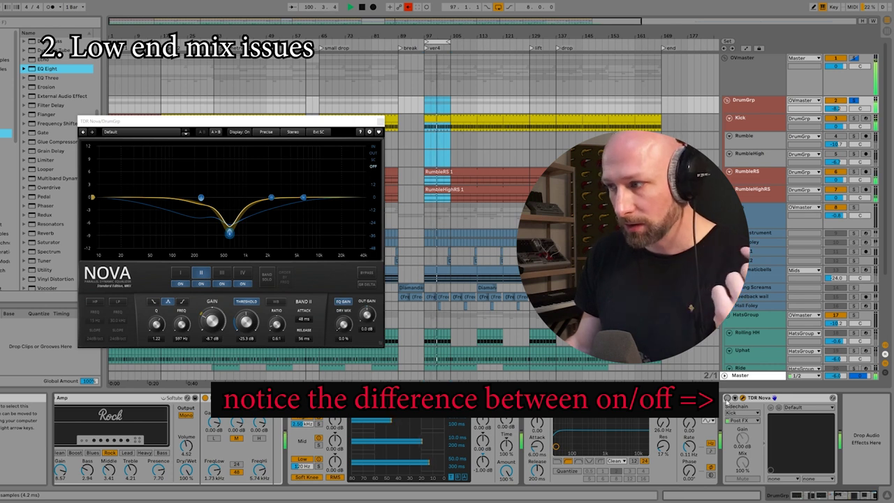
{"action": "left_click", "coordinate": [726, 399]}
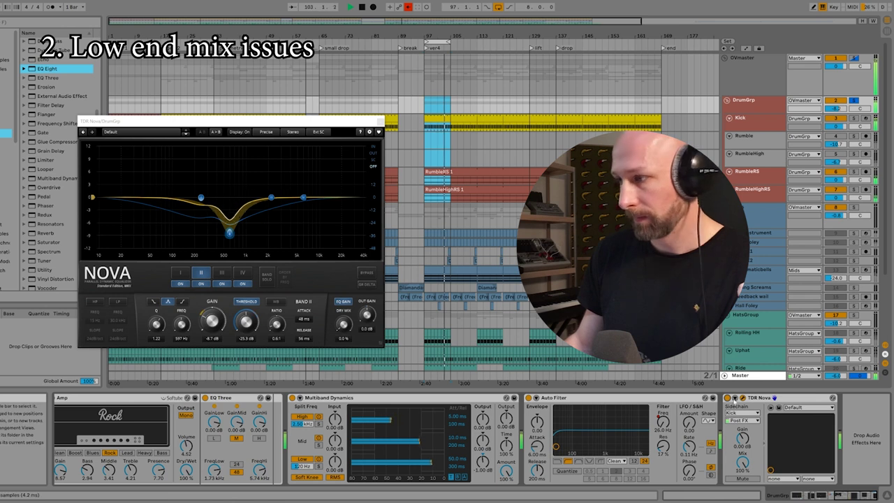
{"action": "left_click", "coordinate": [726, 399]}
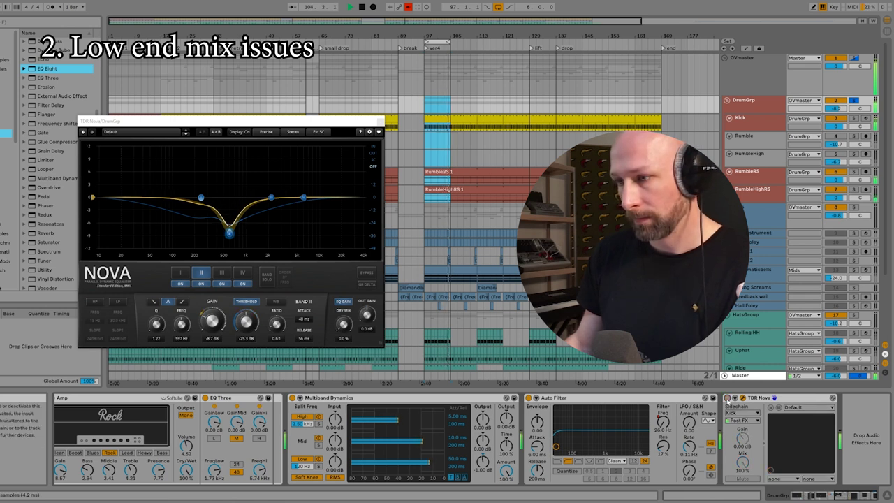
{"action": "left_click", "coordinate": [727, 399]}
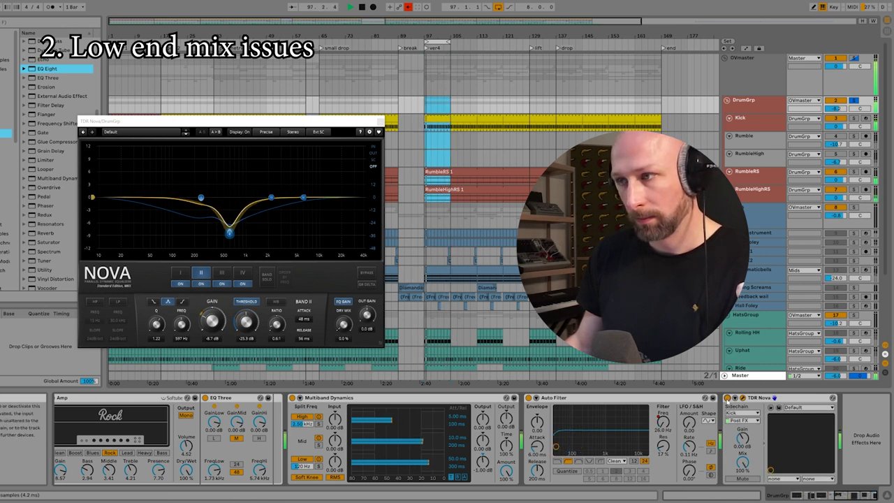
{"action": "left_click", "coordinate": [727, 399]}
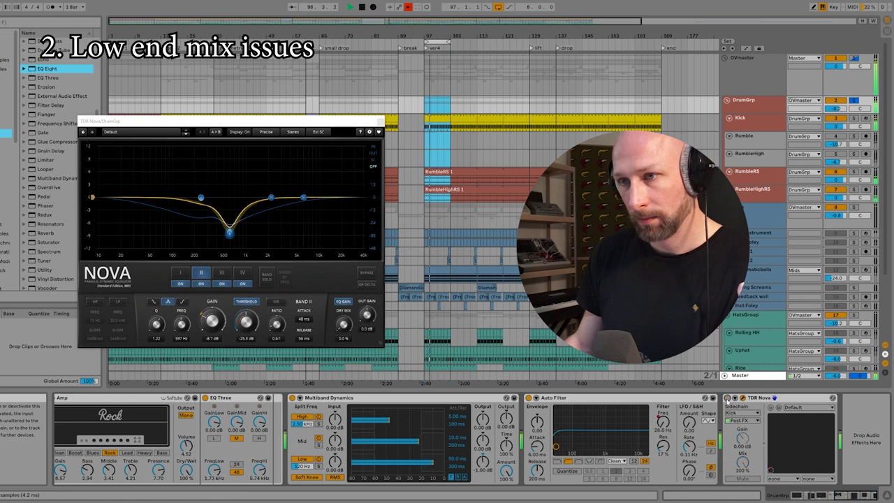
{"action": "left_click", "coordinate": [727, 399]}
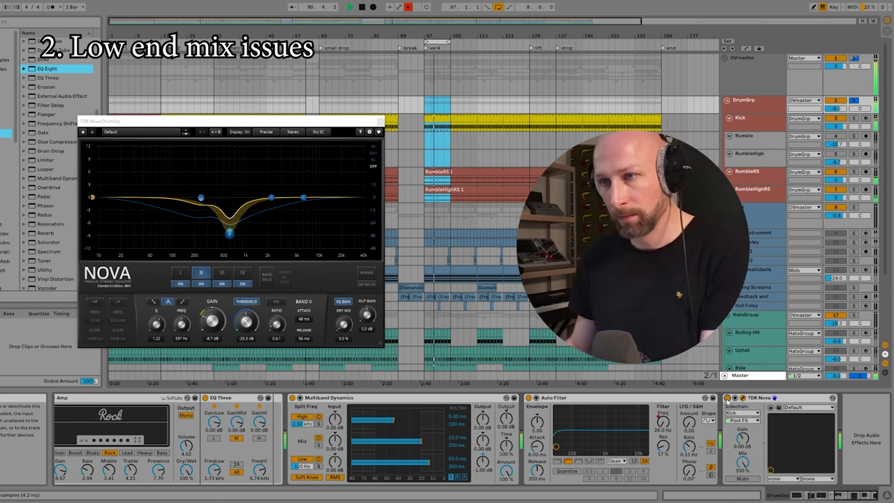
{"action": "key", "text": "space"}
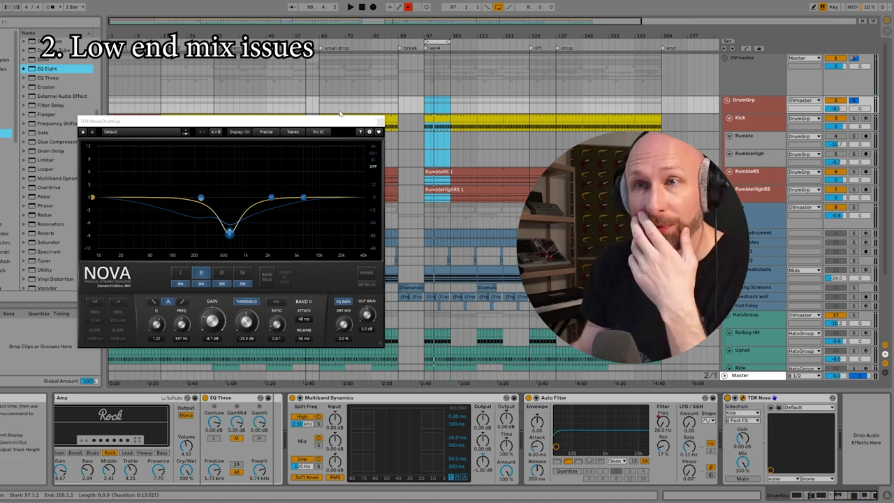
Shift the Nova window slightly, and switch to the mix feedback PDF to read further on
{"action": "left_click_drag", "start_coordinate": [340, 122], "coordinate": [354, 122]}
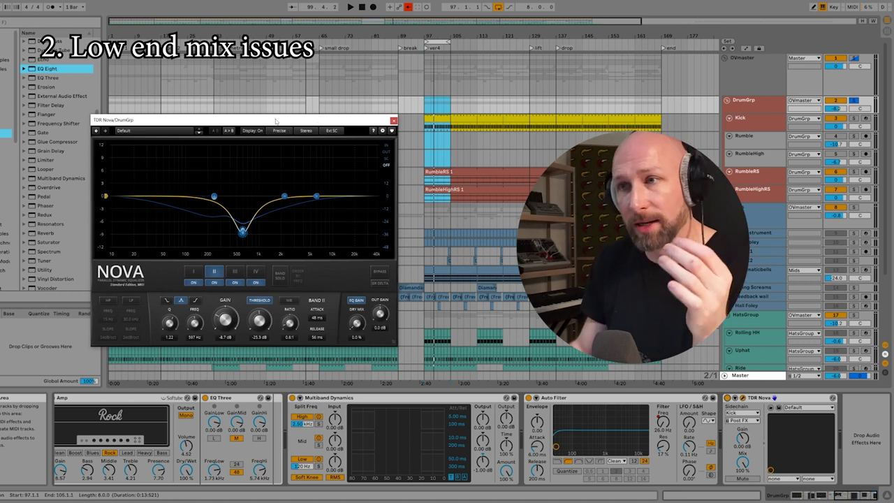
{"action": "left_click_drag", "start_coordinate": [269, 120], "coordinate": [271, 121]}
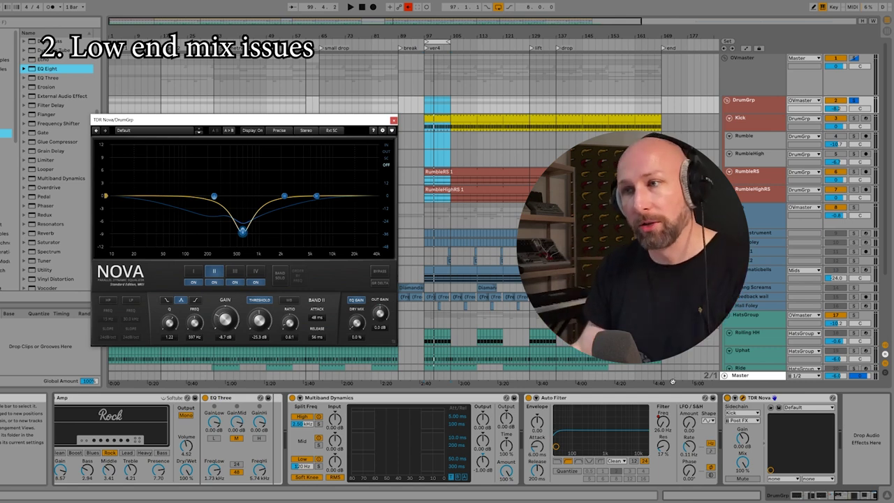
{"action": "key", "text": "alt+Tab"}
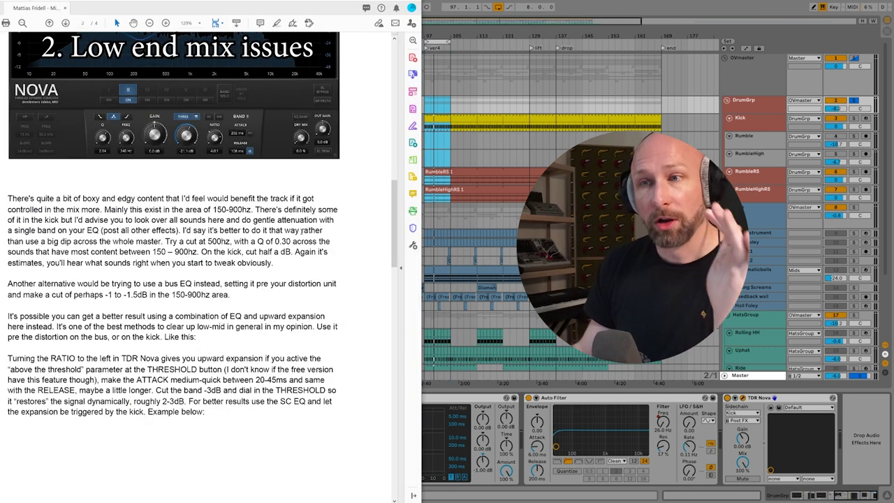
{"action": "left_click_drag", "start_coordinate": [394, 222], "coordinate": [394, 349]}
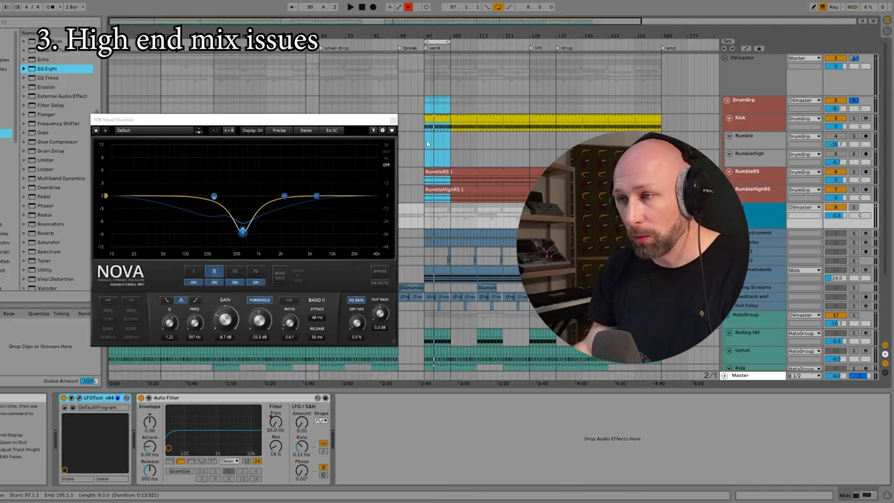
Close Nova's window, solo HatsGroup, and play the looped section
{"action": "left_click", "coordinate": [394, 117]}
{"action": "scroll", "coordinate": [393, 118], "scroll_direction": "down", "scroll_amount": 3}
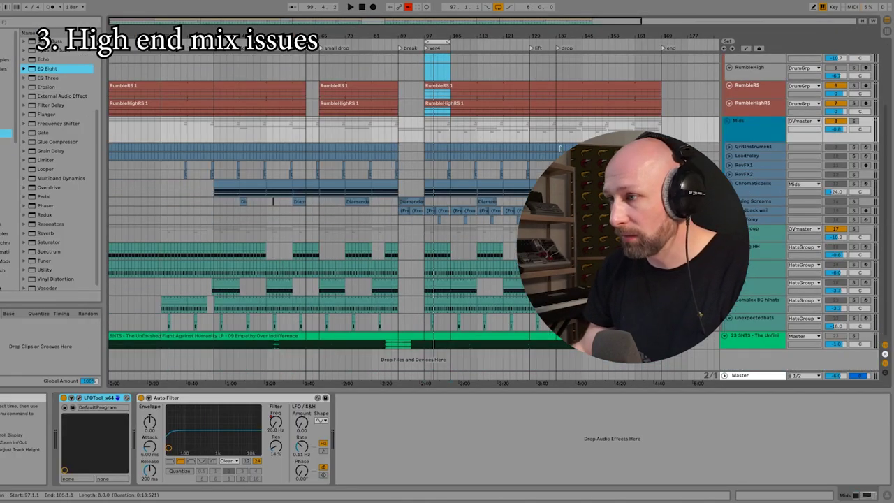
{"action": "key", "text": "space"}
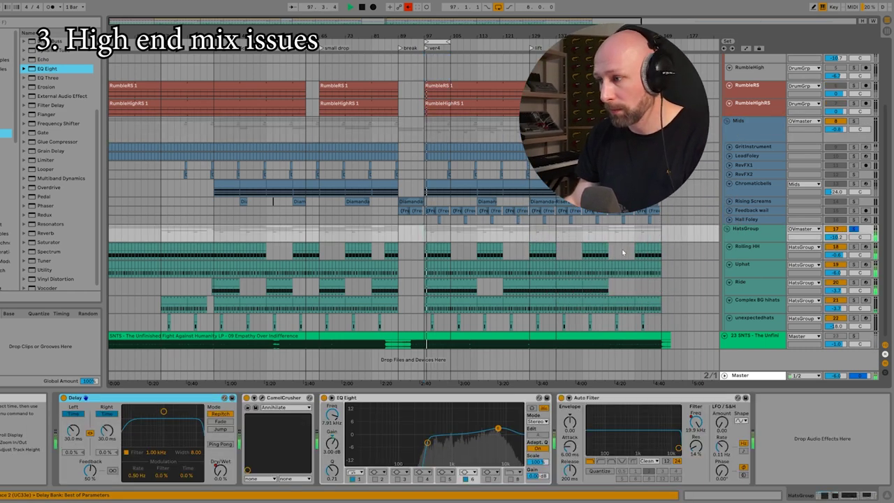
Examine the device chains of the Rolling HH, Uphat, Ride, Complex BG hihats and unexpectedhats tracks
{"action": "left_click", "coordinate": [747, 249]}
{"action": "left_click", "coordinate": [754, 276]}
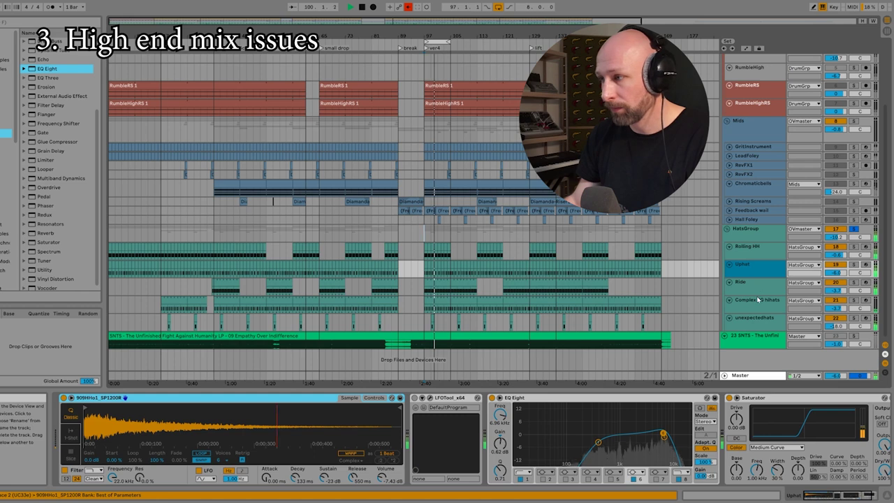
{"action": "left_click", "coordinate": [755, 286]}
{"action": "left_click", "coordinate": [757, 305]}
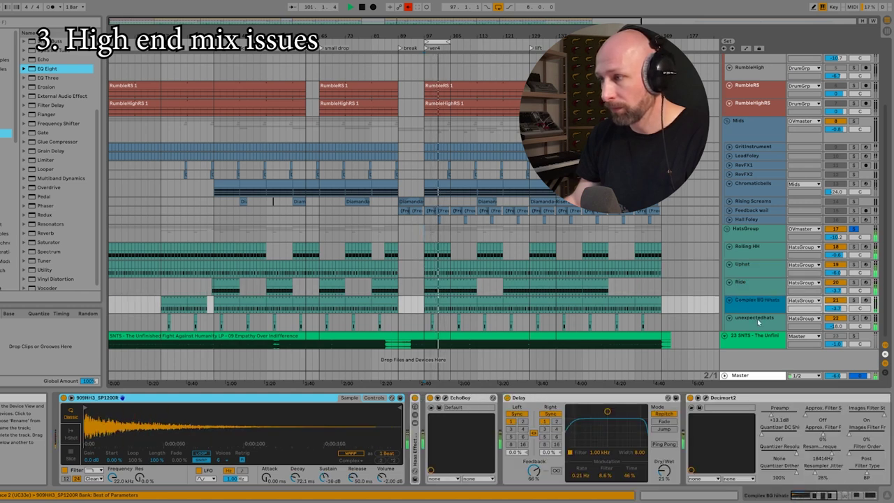
{"action": "left_click", "coordinate": [763, 318]}
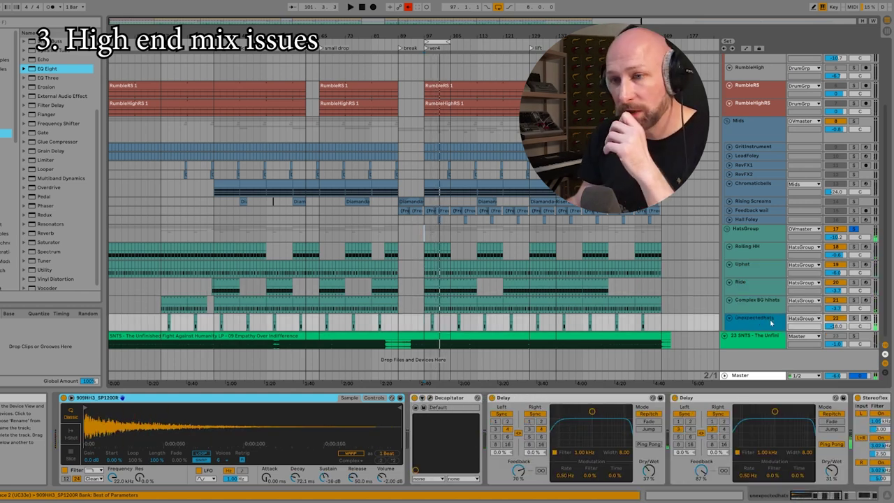
{"action": "mouse_move", "coordinate": [820, 497]}
{"action": "left_mouse_down"}
{"action": "mouse_move", "coordinate": [853, 497]}
{"action": "mouse_move", "coordinate": [824, 497]}
{"action": "left_mouse_up"}
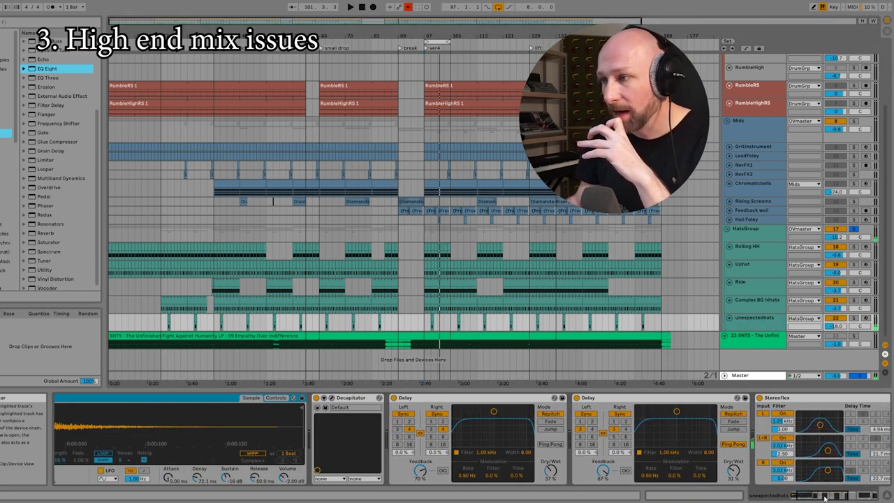
{"action": "left_click", "coordinate": [767, 301]}
{"action": "left_click", "coordinate": [766, 287]}
{"action": "left_click", "coordinate": [764, 266]}
{"action": "left_click", "coordinate": [760, 244]}
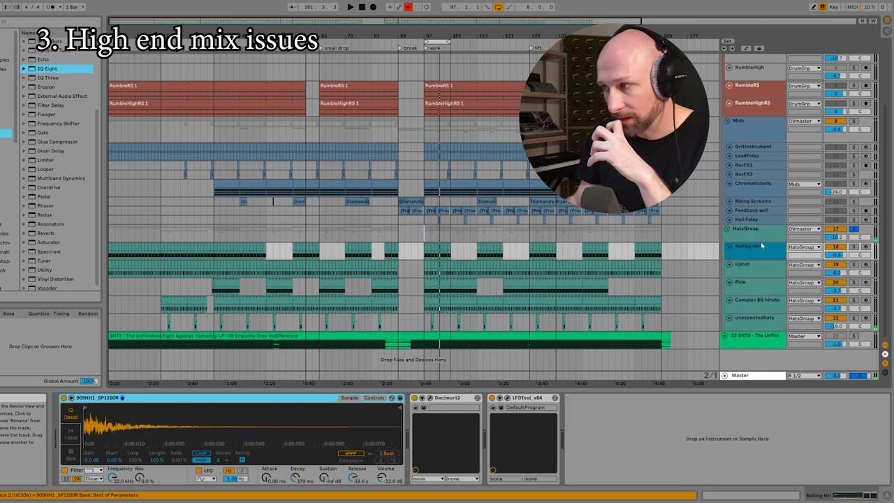
Add an EQ Eight after the Auto Filter at the end of the HatsGroup chain, with only band 6 enabled
{"action": "left_click", "coordinate": [760, 232]}
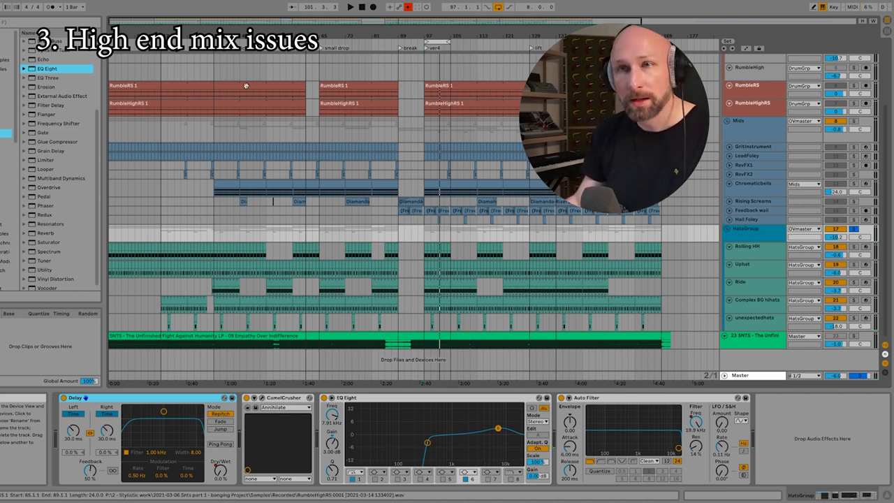
{"action": "mouse_move", "coordinate": [41, 70]}
{"action": "left_mouse_down"}
{"action": "mouse_move", "coordinate": [810, 431]}
{"action": "mouse_move", "coordinate": [795, 435]}
{"action": "left_mouse_up"}
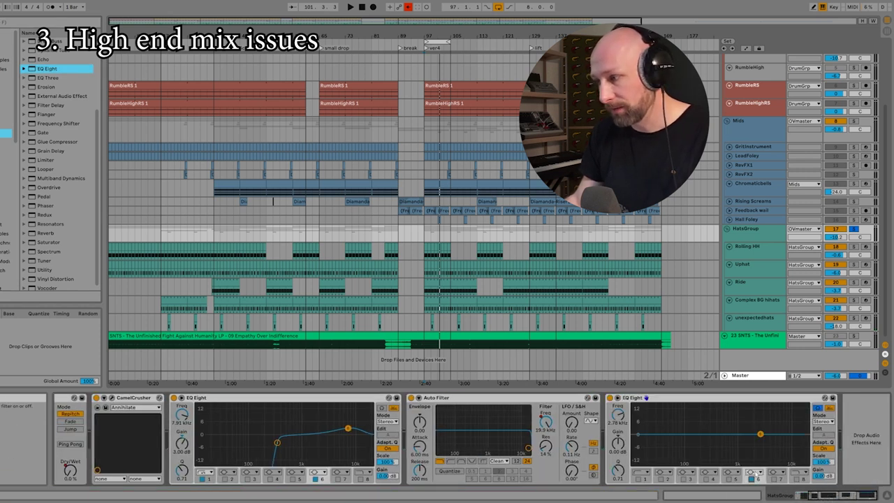
Boost band 6 of HatsGroup's last EQ Eight to about 6 dB near 5.3 kHz with Q 2.57, play the loop, and bypass the EQ
{"action": "left_click_drag", "start_coordinate": [761, 436], "coordinate": [775, 422]}
{"action": "key", "text": "space"}
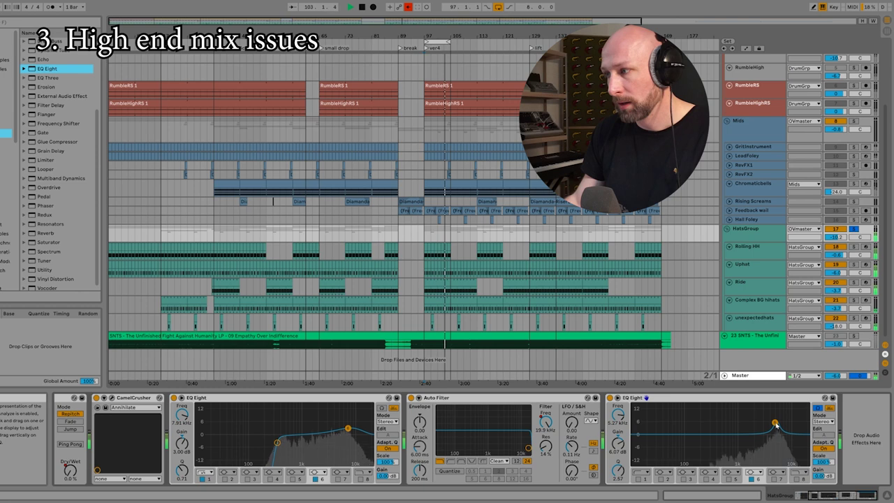
{"action": "left_click", "coordinate": [609, 398]}
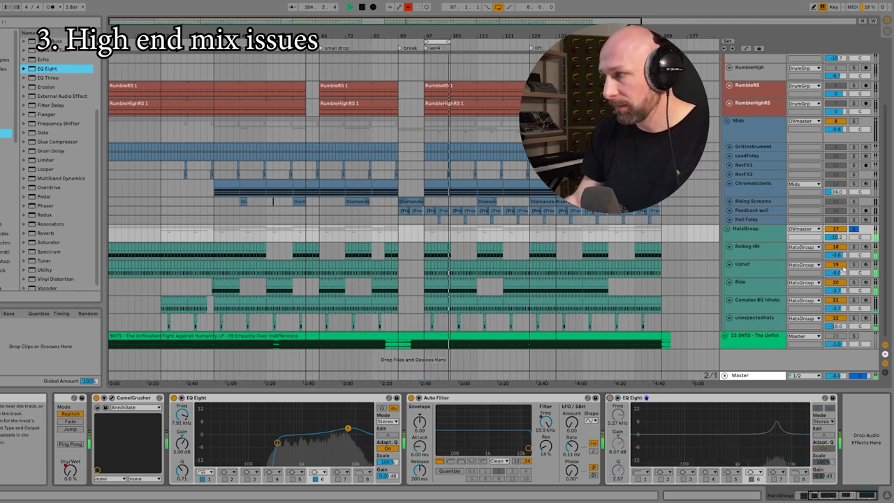
Solo Uphat; in its EQ Eight, enable band 5 at 5 kHz with a cut of about 7.6 dB and Q 1.40, and turn off band 8
{"action": "left_click", "coordinate": [751, 270]}
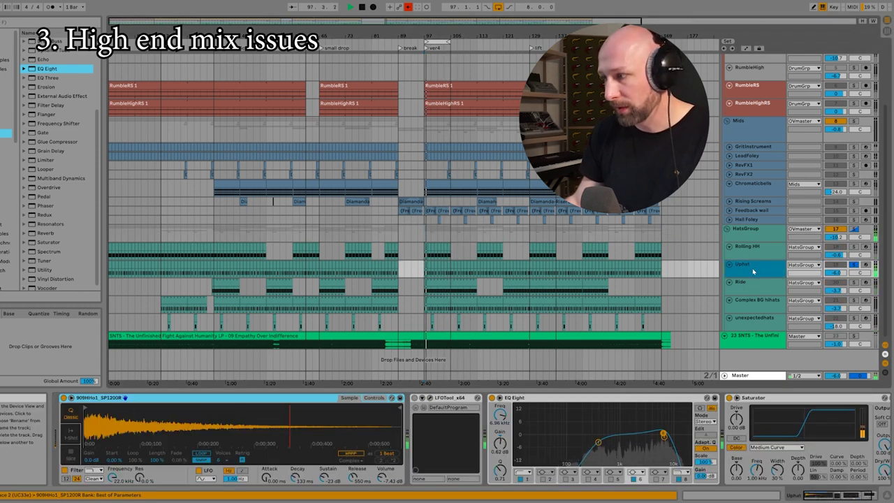
{"action": "left_click_drag", "start_coordinate": [823, 496], "coordinate": [842, 497]}
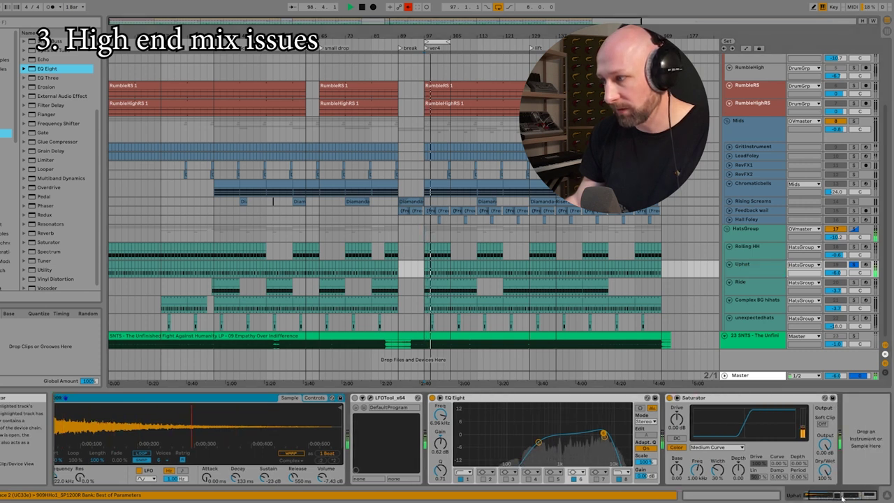
{"action": "left_click", "coordinate": [558, 478]}
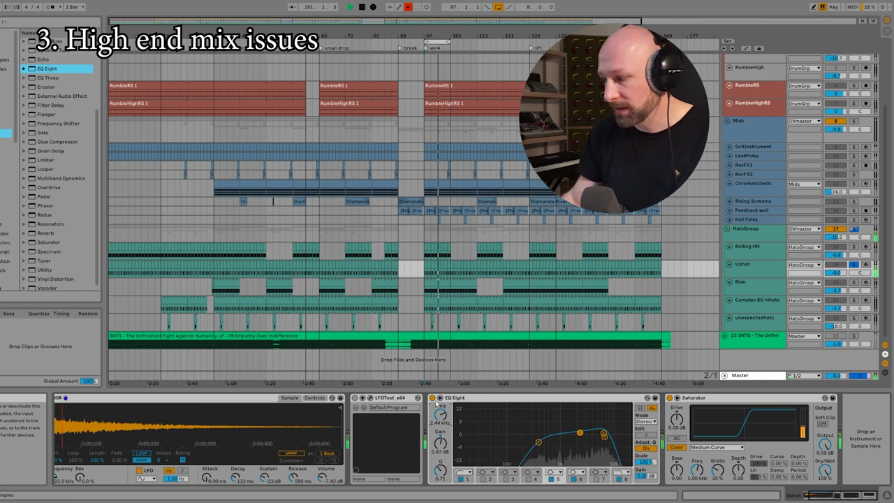
{"action": "type", "text": "5000"}
{"action": "key", "text": "Return"}
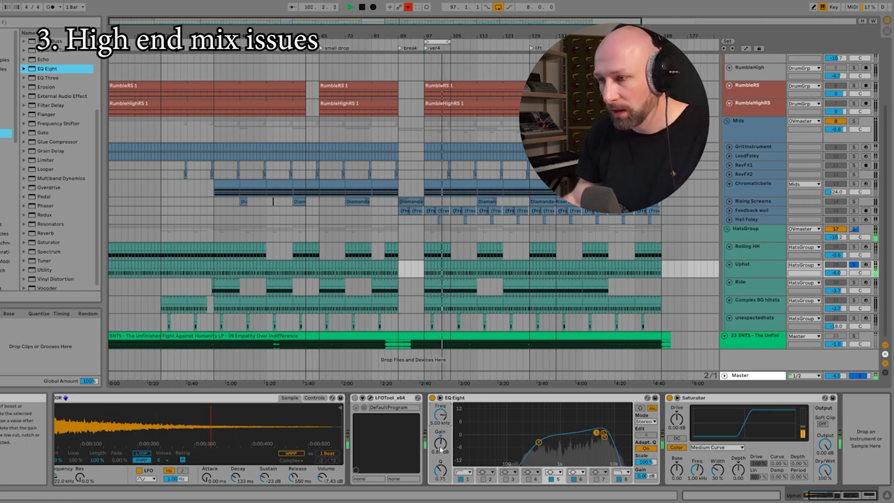
{"action": "left_click_drag", "start_coordinate": [439, 469], "coordinate": [440, 460]}
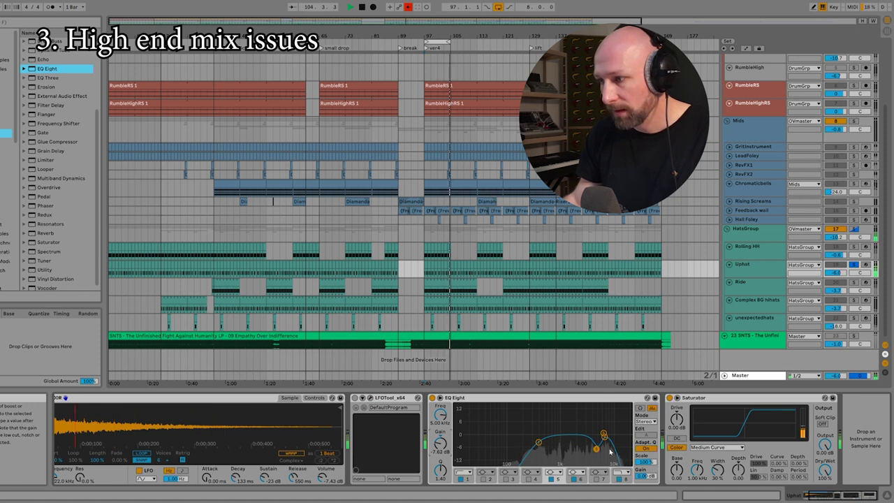
{"action": "left_click", "coordinate": [621, 478]}
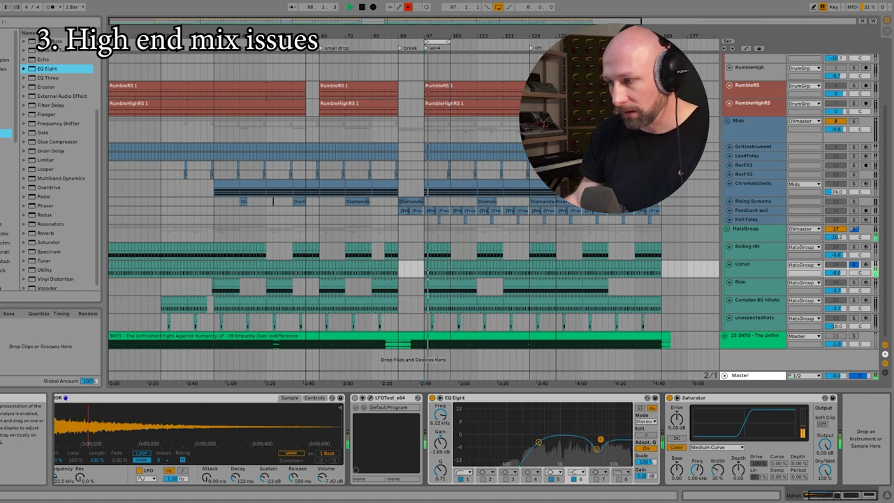
Solo the whole HatsGroup again, reactivate its last EQ Eight, and shift the band 6 boost to about 5.7 kHz
{"action": "left_click", "coordinate": [854, 229]}
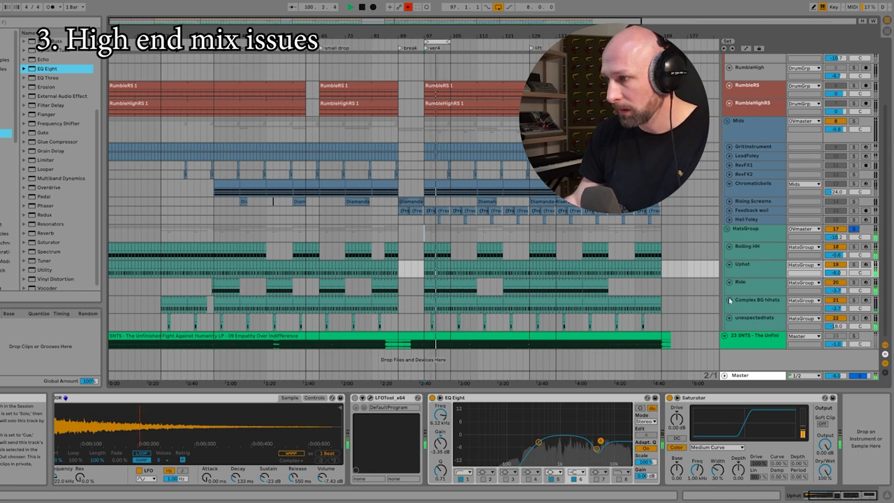
{"action": "left_click", "coordinate": [764, 232]}
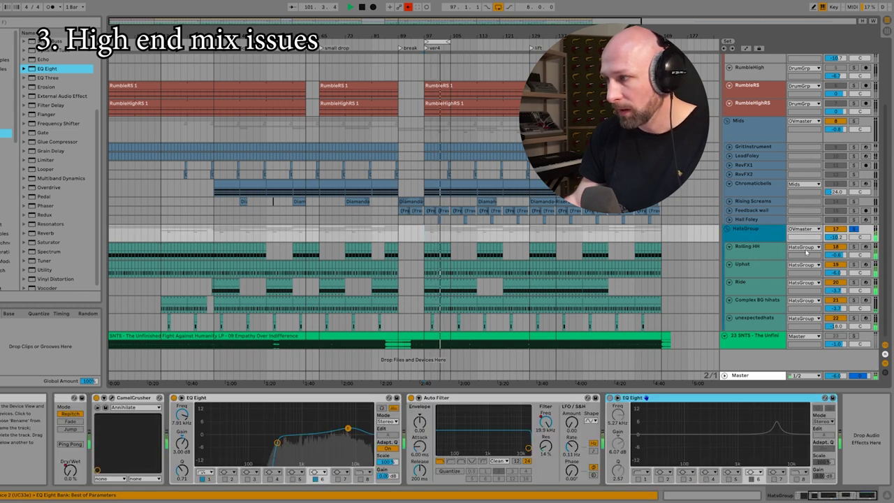
{"action": "left_click", "coordinate": [610, 397]}
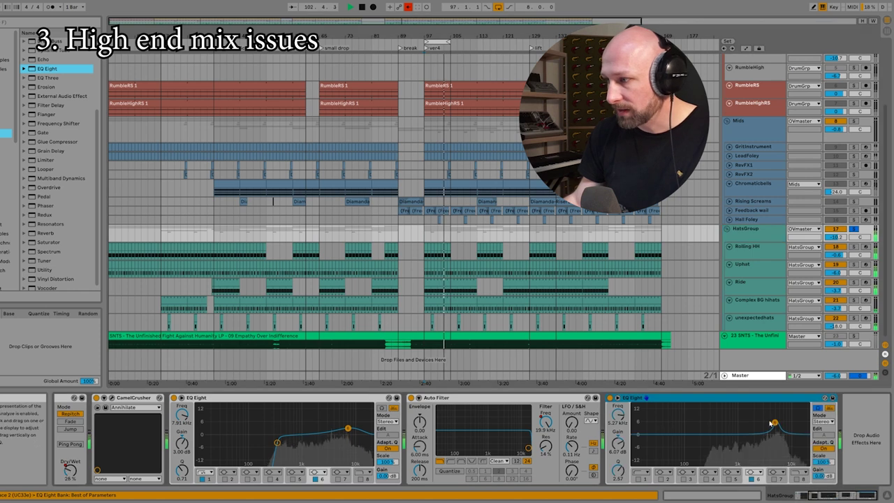
{"action": "left_click_drag", "start_coordinate": [774, 423], "coordinate": [776, 423]}
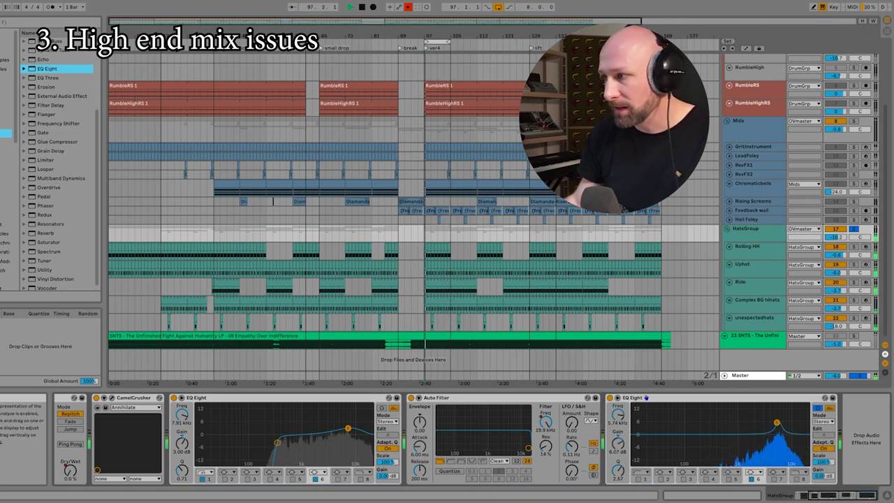
Solo Ride, bypass the last HatsGroup EQ Eight, and add an EQ Eight at the end of the Ride chain
{"action": "left_click", "coordinate": [853, 282]}
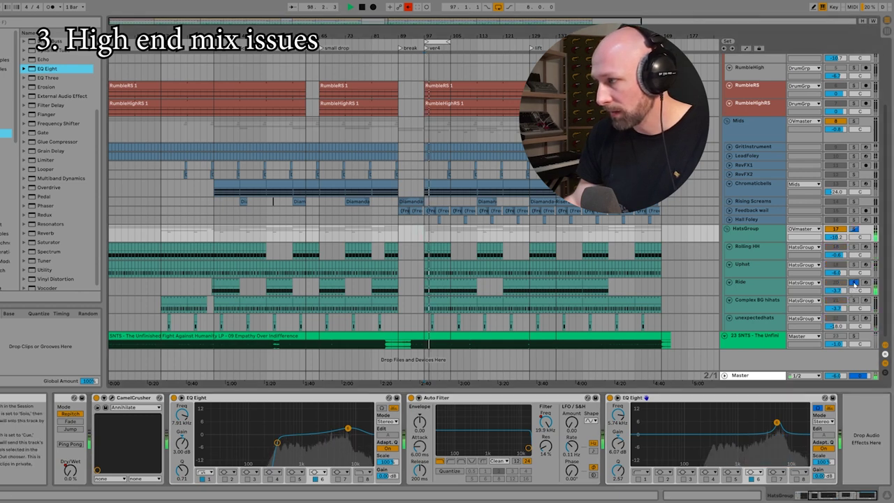
{"action": "left_click", "coordinate": [609, 397]}
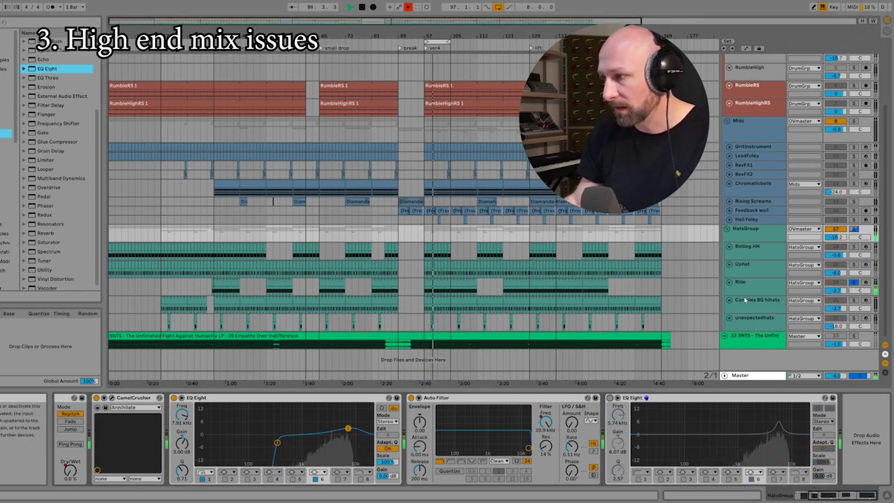
{"action": "left_click", "coordinate": [747, 282]}
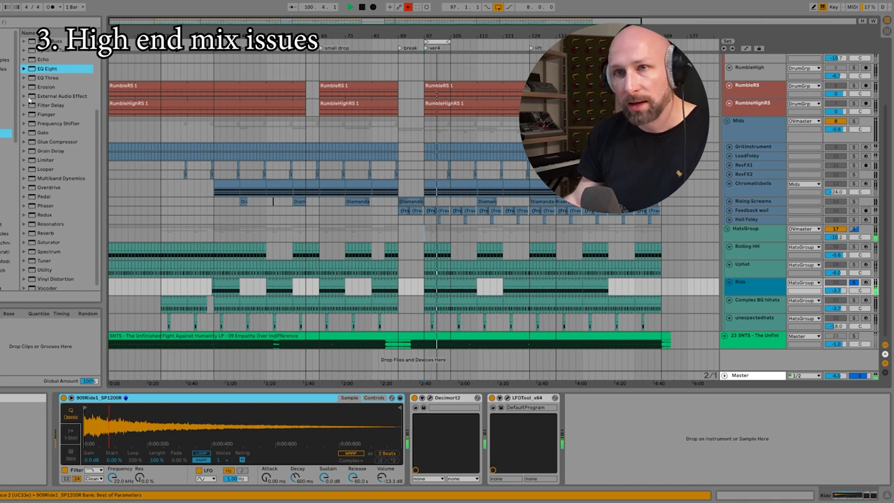
{"action": "left_click_drag", "start_coordinate": [47, 69], "coordinate": [727, 434]}
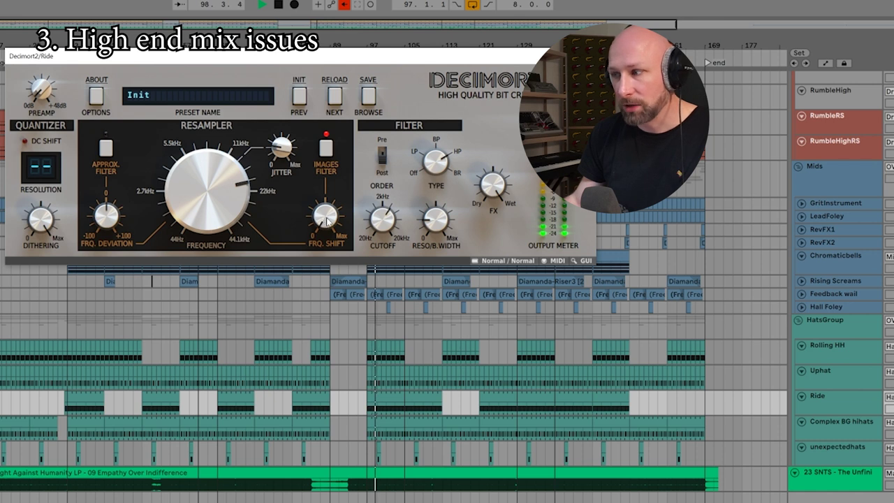
Set the images filter frequency shift in Ride's Decimort2 to 20%, hide the plug-in window, and stop playback
{"action": "left_click_drag", "start_coordinate": [326, 222], "coordinate": [315, 196]}
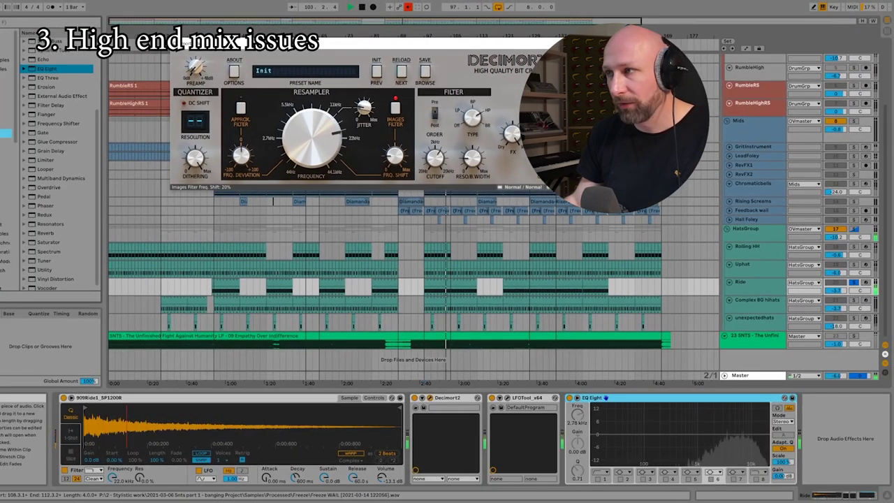
{"action": "key", "text": "ctrl+alt+p"}
{"action": "key", "text": "space"}
Find soothe2 among the oeksound VST3 plug-ins, load it on Ride before the EQ Eight, and reposition its window
{"action": "left_click", "coordinate": [7, 161]}
{"action": "scroll", "coordinate": [76, 91], "scroll_direction": "up", "scroll_amount": 1}
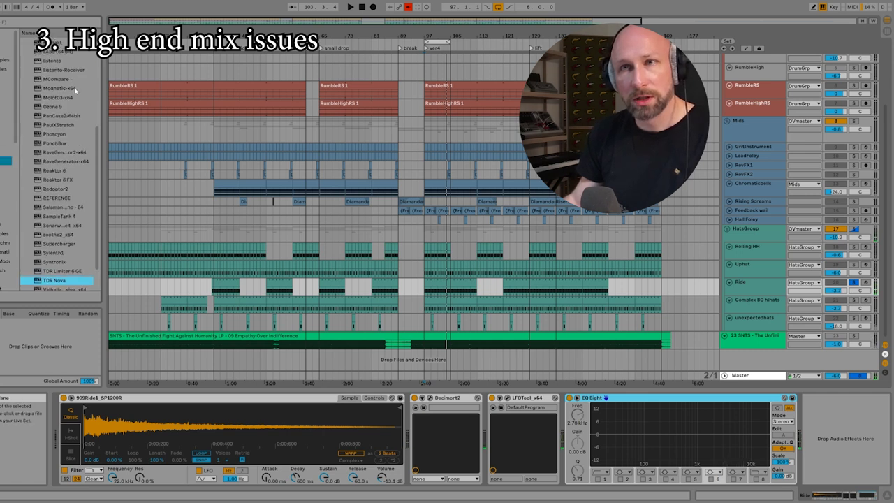
{"action": "scroll", "coordinate": [75, 91], "scroll_direction": "up", "scroll_amount": 5}
{"action": "left_click", "coordinate": [25, 41]}
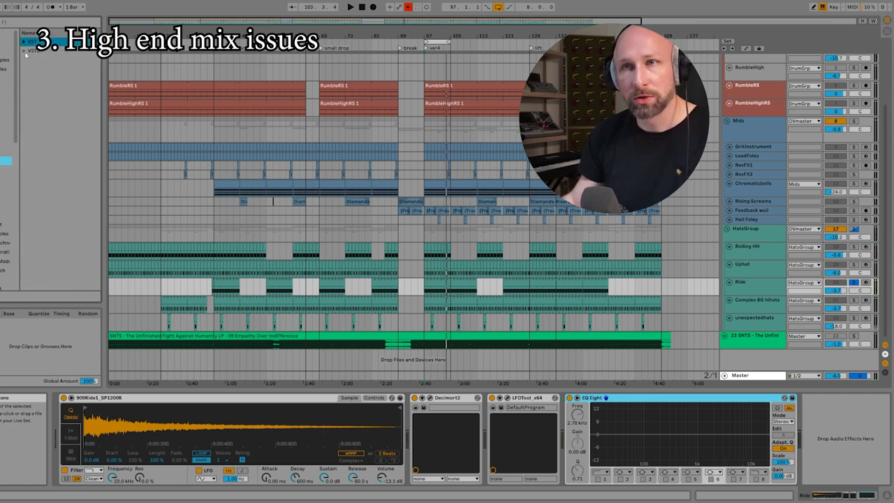
{"action": "left_click", "coordinate": [25, 50]}
{"action": "double_click", "coordinate": [56, 133]}
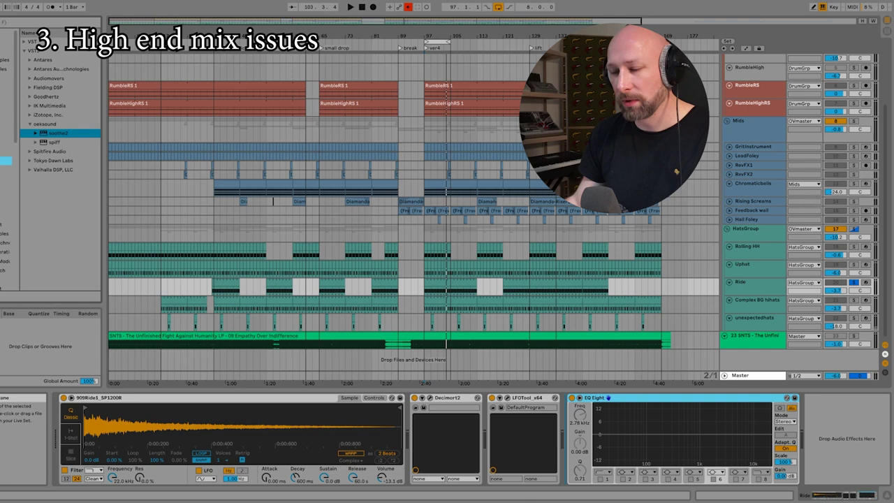
{"action": "left_click_drag", "start_coordinate": [236, 21], "coordinate": [454, 98]}
While playing the loop, set soothe2's band 3 to about 6 kHz with 5.4 dB sensitivity and its depth to 5.0, and close its window
{"action": "key", "text": "space"}
{"action": "left_click", "coordinate": [500, 169]}
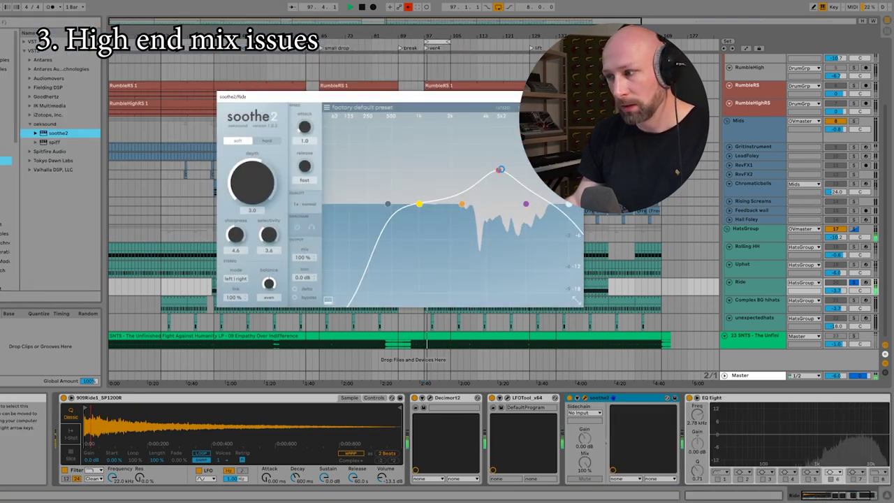
{"action": "left_click_drag", "start_coordinate": [253, 180], "coordinate": [249, 111]}
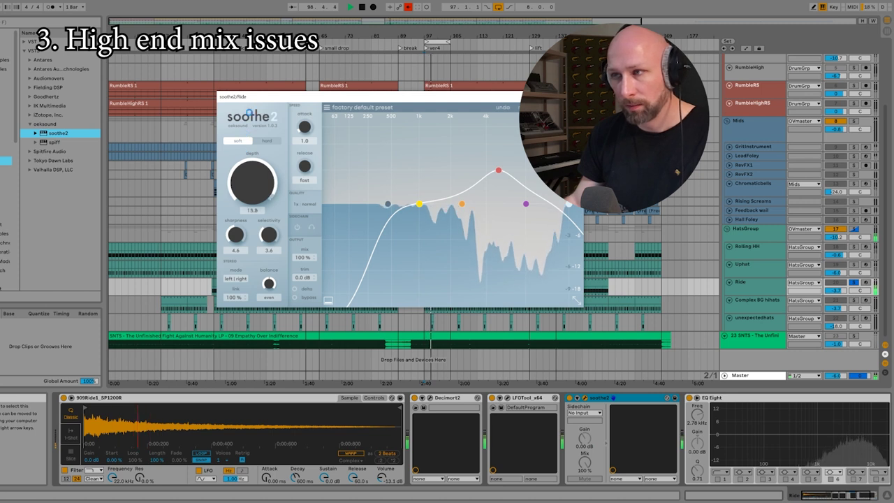
{"action": "left_click_drag", "start_coordinate": [497, 170], "coordinate": [527, 169]}
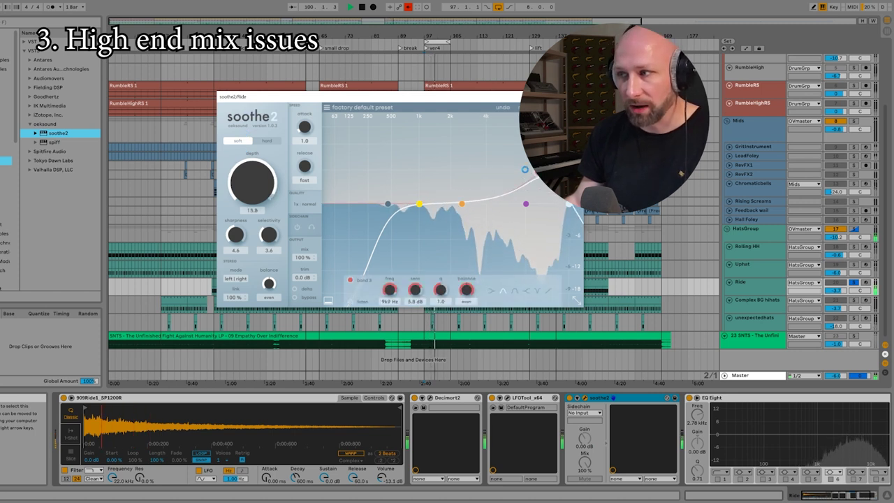
{"action": "left_click_drag", "start_coordinate": [257, 190], "coordinate": [263, 310]}
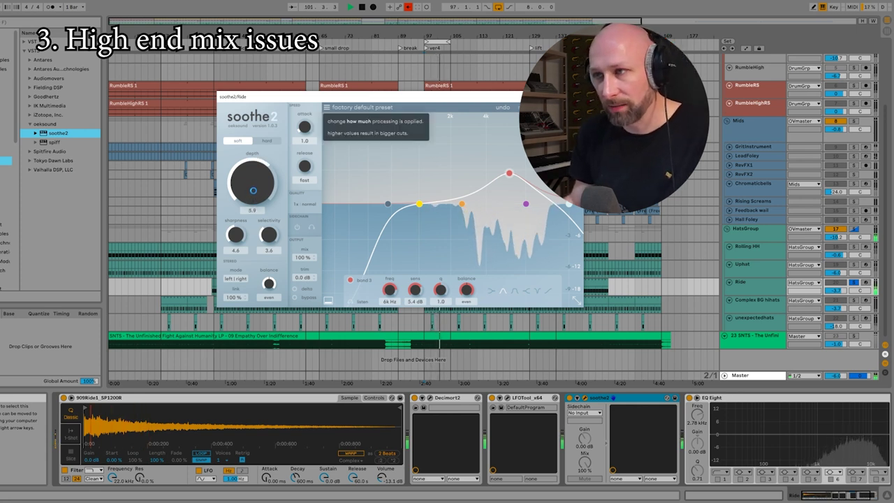
{"action": "left_click_drag", "start_coordinate": [253, 190], "coordinate": [253, 208]}
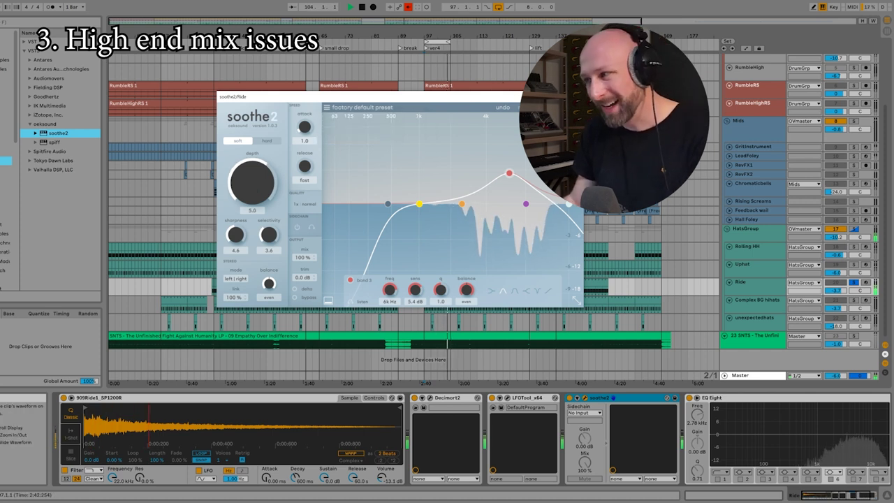
{"action": "left_click", "coordinate": [574, 96]}
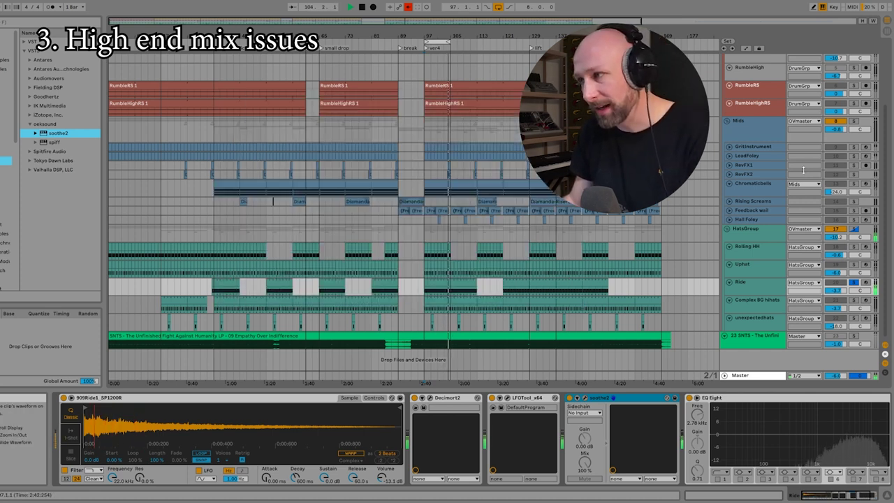
Solo the whole HatsGroup, reactivate its last EQ Eight, and move the band 6 boost to about 3.8 kHz with Q 0.93
{"action": "left_click", "coordinate": [763, 232]}
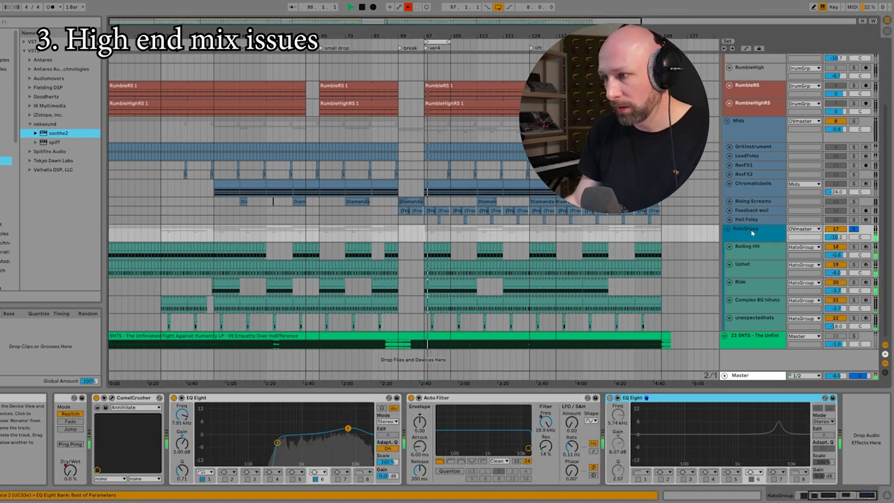
{"action": "left_click", "coordinate": [609, 397]}
{"action": "mouse_move", "coordinate": [778, 422]}
{"action": "left_mouse_down"}
{"action": "mouse_move", "coordinate": [803, 425]}
{"action": "mouse_move", "coordinate": [771, 421]}
{"action": "left_mouse_up"}
{"action": "key", "text": "space"}
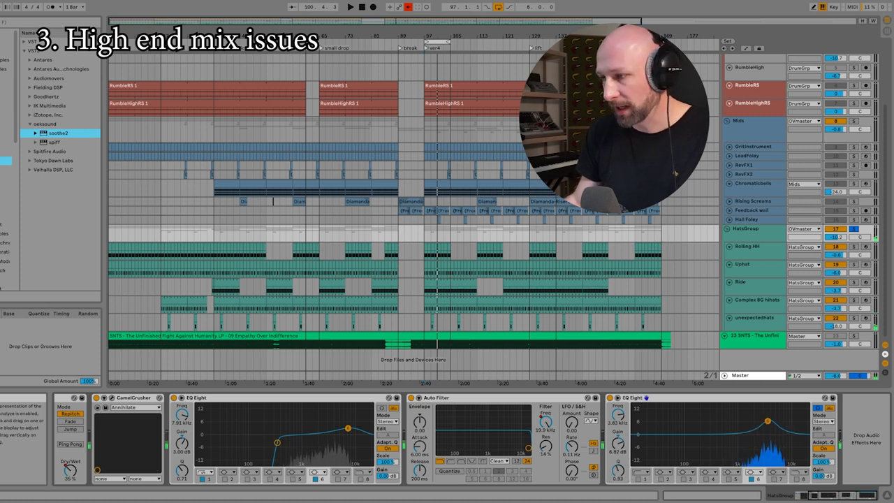
Change band 6 of HatsGroup's last EQ Eight to a high shelf with about 4 dB of boost near 9.4 kHz
{"action": "mouse_move", "coordinate": [767, 421]}
{"action": "left_mouse_down"}
{"action": "mouse_move", "coordinate": [788, 424]}
{"action": "mouse_move", "coordinate": [772, 434]}
{"action": "left_mouse_up"}
{"action": "left_click", "coordinate": [753, 472]}
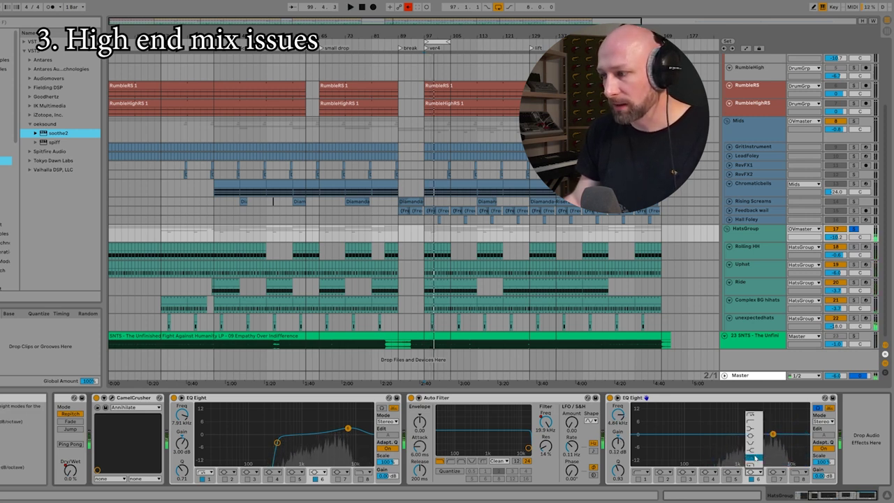
{"action": "left_click", "coordinate": [752, 453]}
{"action": "left_click_drag", "start_coordinate": [772, 433], "coordinate": [777, 424]}
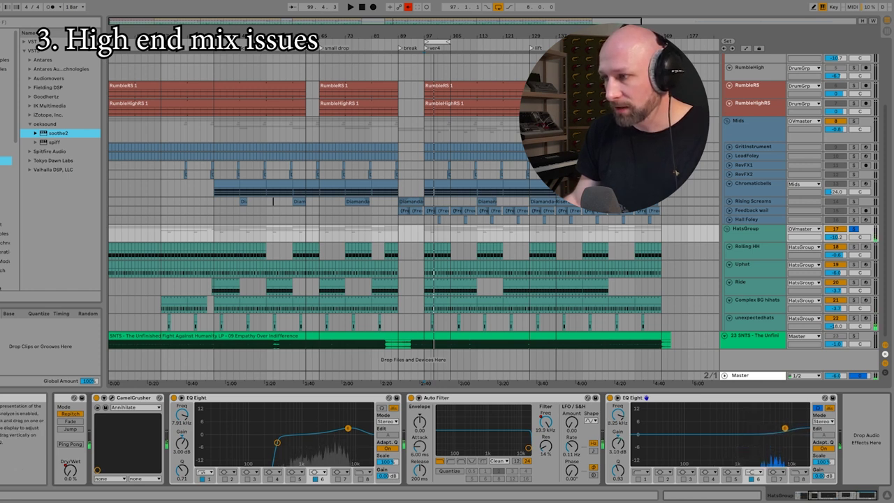
{"action": "left_click_drag", "start_coordinate": [787, 428], "coordinate": [790, 425]}
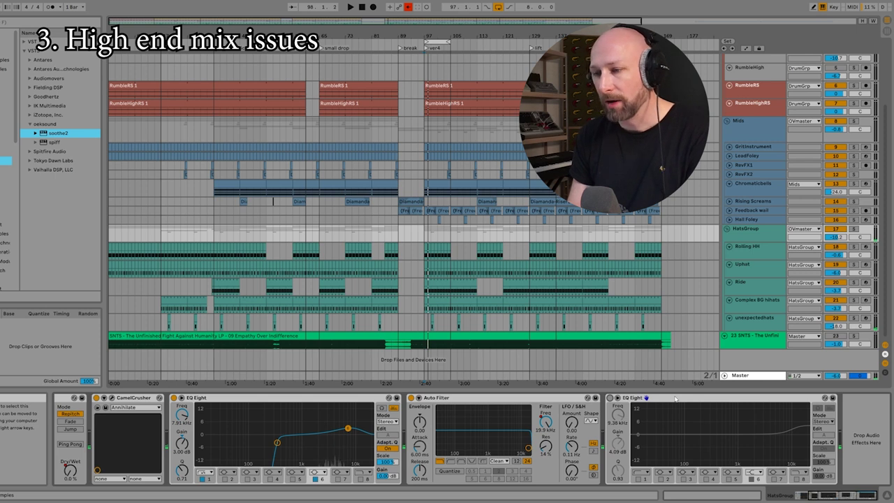
Delete the last EQ Eight from the HatsGroup chain and return the playback start to bar 97
{"action": "left_click", "coordinate": [675, 398]}
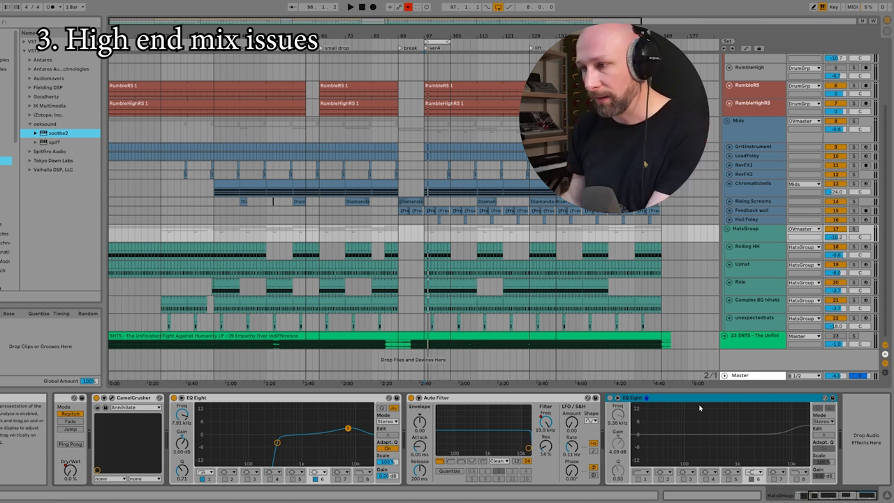
{"action": "key", "text": "Delete"}
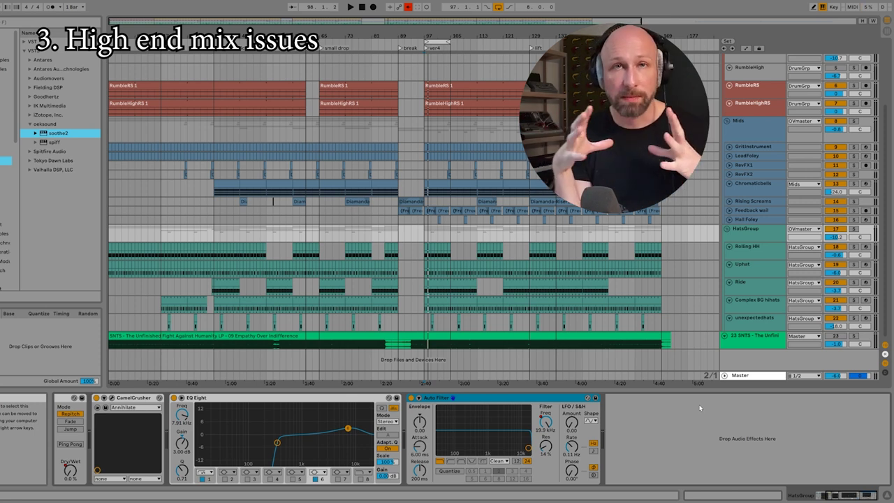
{"action": "left_click", "coordinate": [427, 238]}
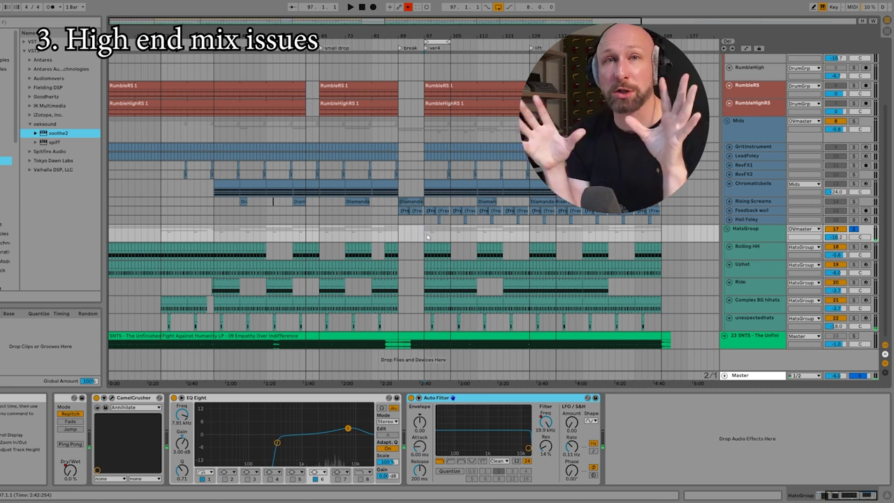
{"action": "mouse_move", "coordinate": [847, 493]}
{"action": "left_mouse_down"}
{"action": "mouse_move", "coordinate": [835, 493]}
{"action": "mouse_move", "coordinate": [849, 493]}
{"action": "left_mouse_up"}
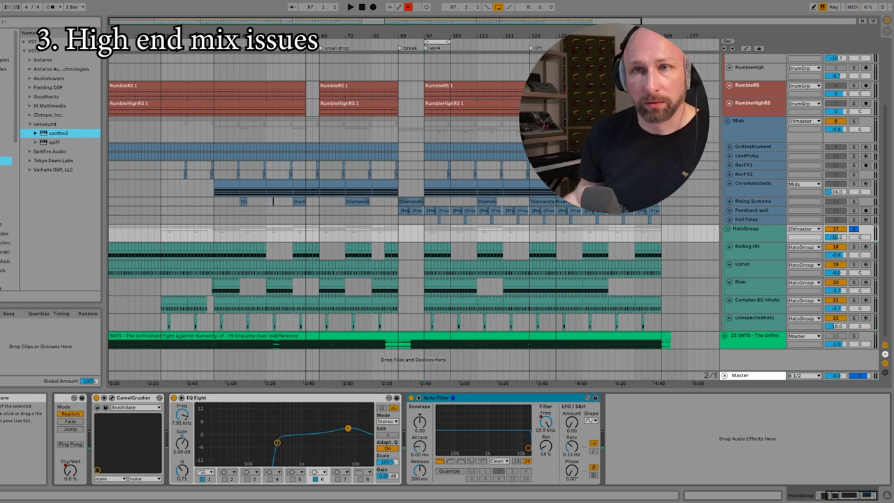
Add Convolution Reverb Pro at the end of the HatsGroup chain and set its Dry/Wet to 100 %
{"action": "left_click", "coordinate": [6, 134]}
{"action": "left_click", "coordinate": [6, 152]}
{"action": "left_click", "coordinate": [24, 41]}
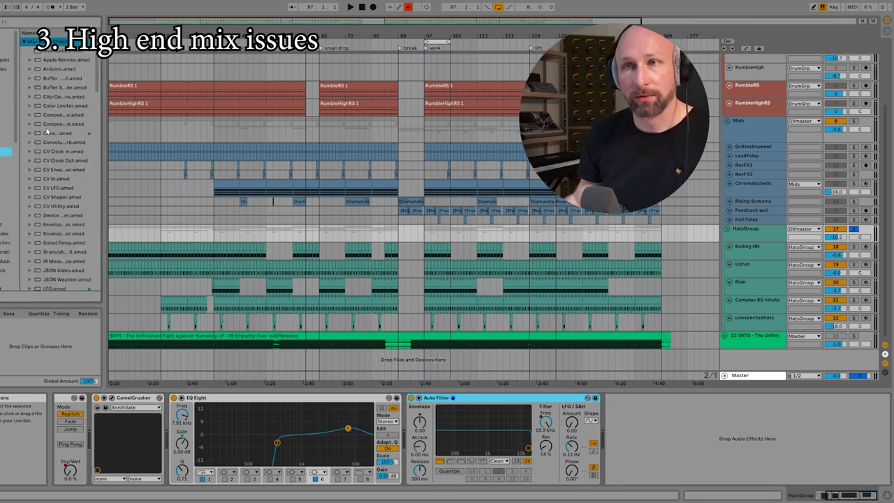
{"action": "left_click_drag", "start_coordinate": [47, 133], "coordinate": [740, 398]}
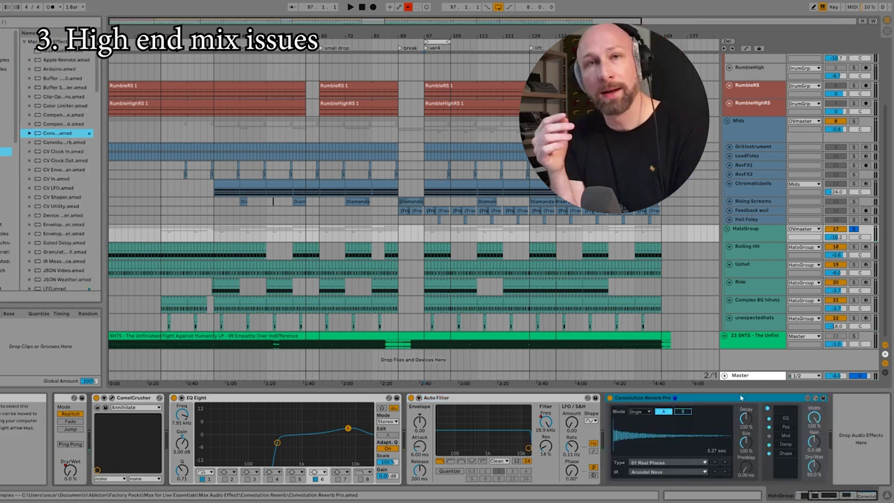
{"action": "left_click_drag", "start_coordinate": [814, 465], "coordinate": [814, 458]}
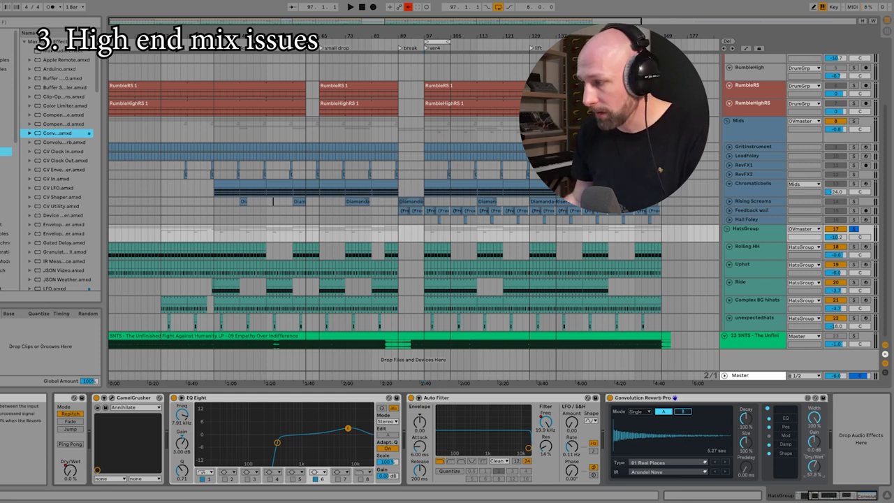
Group the reverb into an Audio Effect Rack, add a second empty chain, and show the reverb chain's devices
{"action": "left_click", "coordinate": [767, 399]}
{"action": "key", "text": "ctrl+g"}
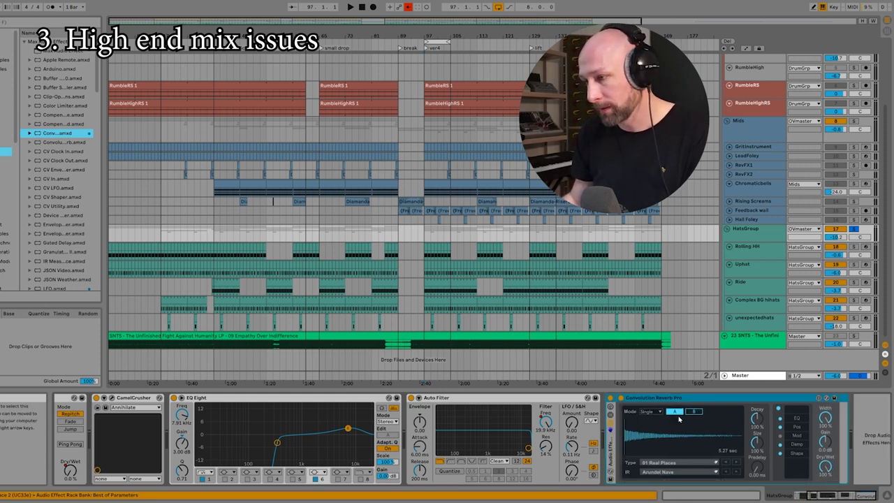
{"action": "key", "text": "ctrl+d"}
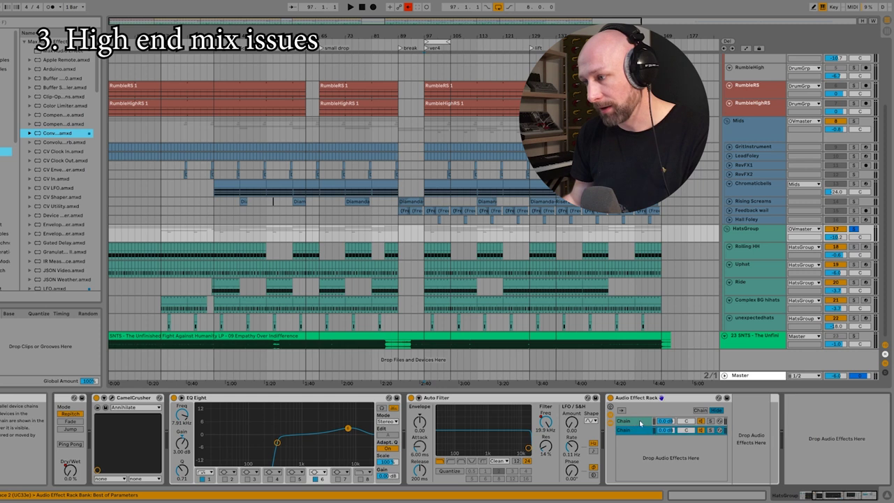
{"action": "left_click", "coordinate": [635, 421]}
{"action": "left_click", "coordinate": [831, 498]}
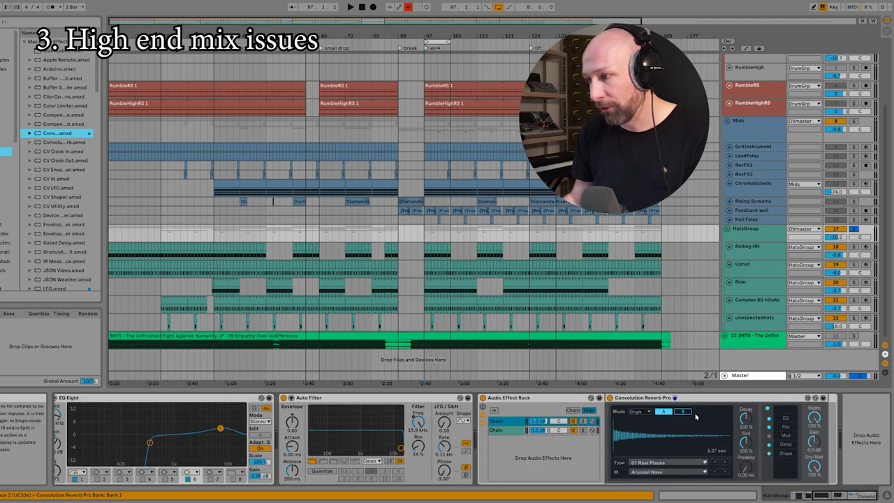
Insert Ghz Midside Matrix 3 after the Convolution Reverb Pro in the HatsGroup rack's reverb chain
{"action": "left_click", "coordinate": [714, 399]}
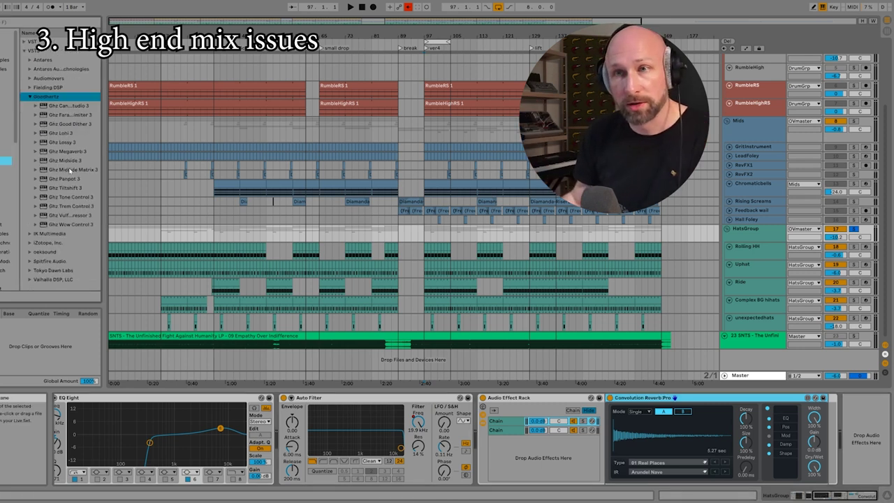
{"action": "double_click", "coordinate": [70, 169]}
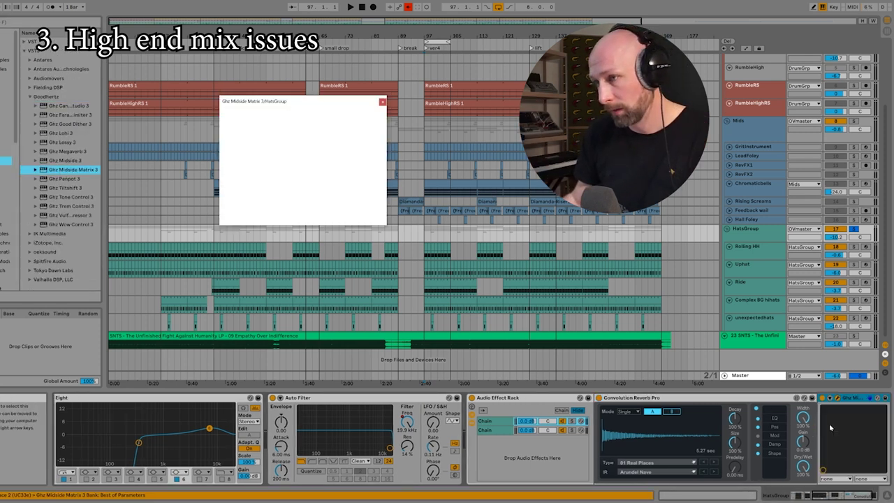
{"action": "left_click_drag", "start_coordinate": [315, 105], "coordinate": [262, 131]}
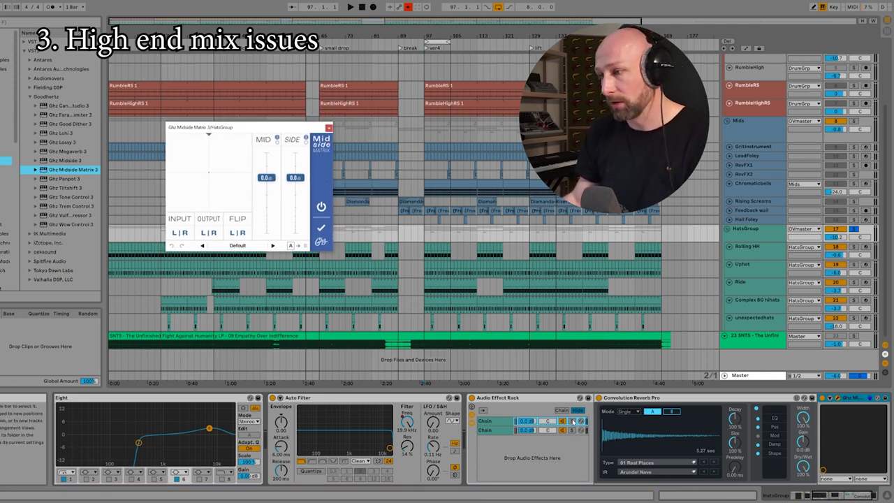
Audition the soloed reverb chain, set the Midside Matrix to Mid -14.5 dB and Side 2.5 dB, and unsolo HatsGroup
{"action": "left_click", "coordinate": [574, 423]}
{"action": "key", "text": "space"}
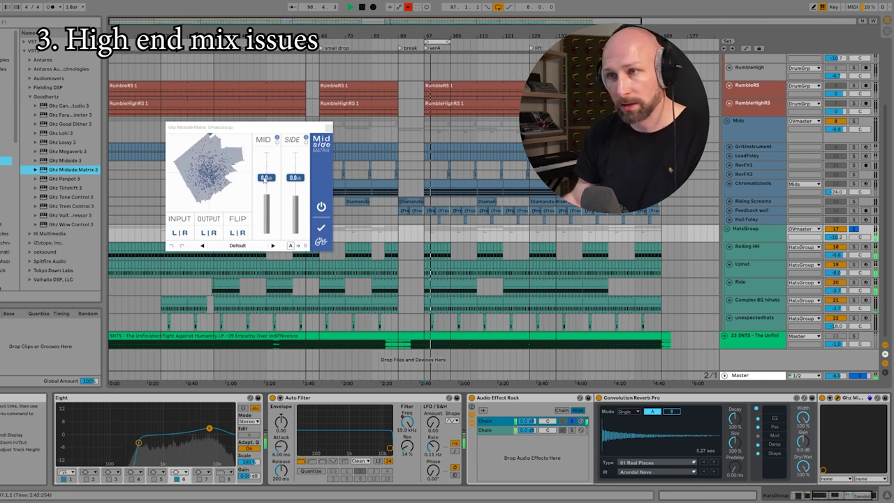
{"action": "left_click_drag", "start_coordinate": [266, 178], "coordinate": [297, 172]}
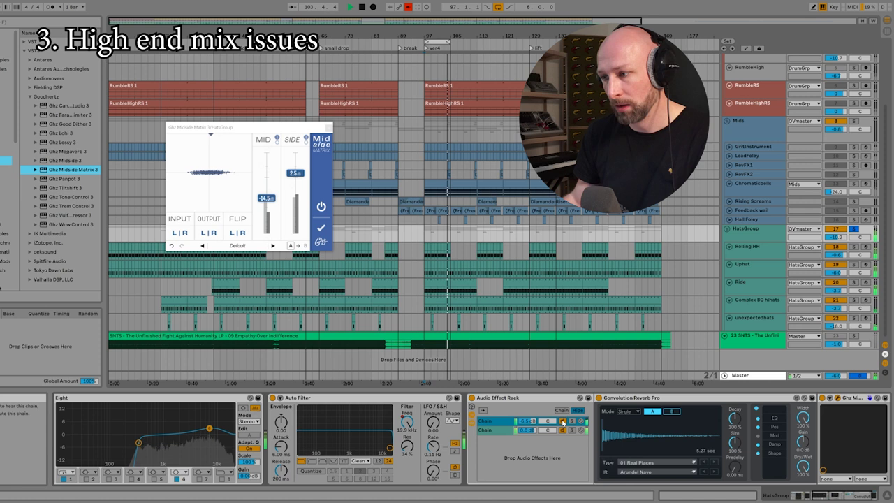
{"action": "left_click", "coordinate": [853, 229]}
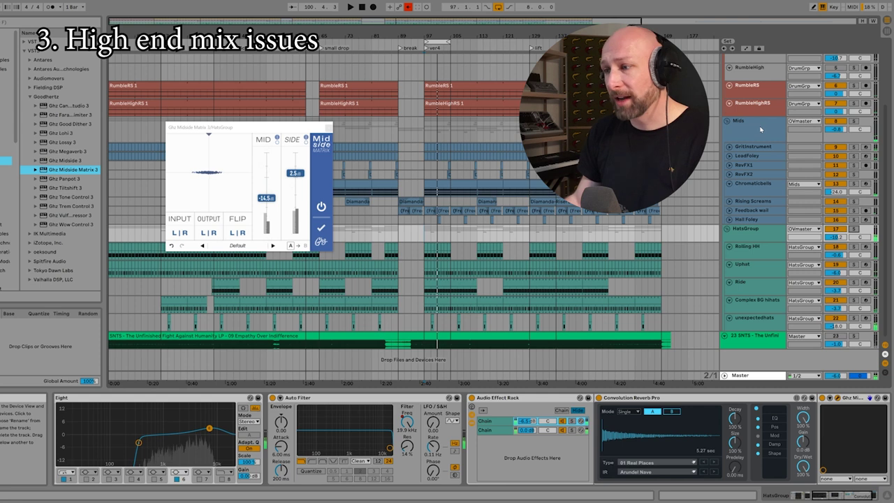
Copy the reverb rack from HatsGroup to the end of the Mids group's chain and play Mids soloed
{"action": "left_click_drag", "start_coordinate": [833, 496], "coordinate": [838, 496]}
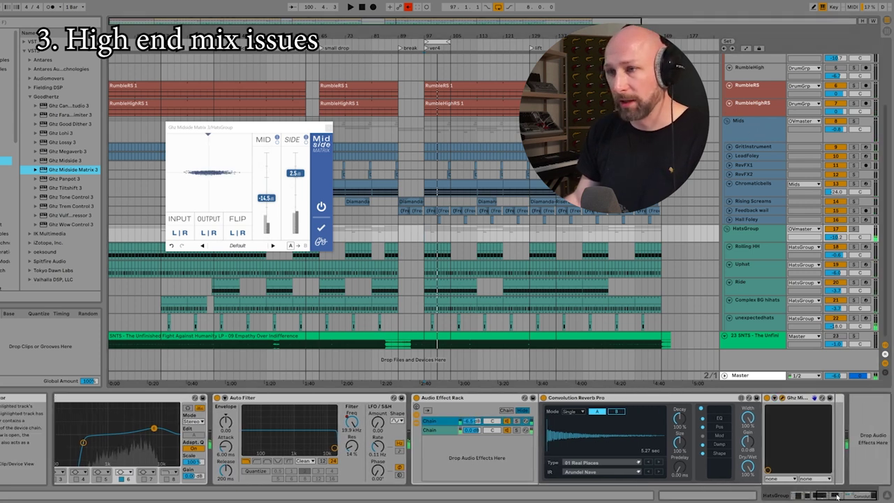
{"action": "left_click", "coordinate": [748, 126]}
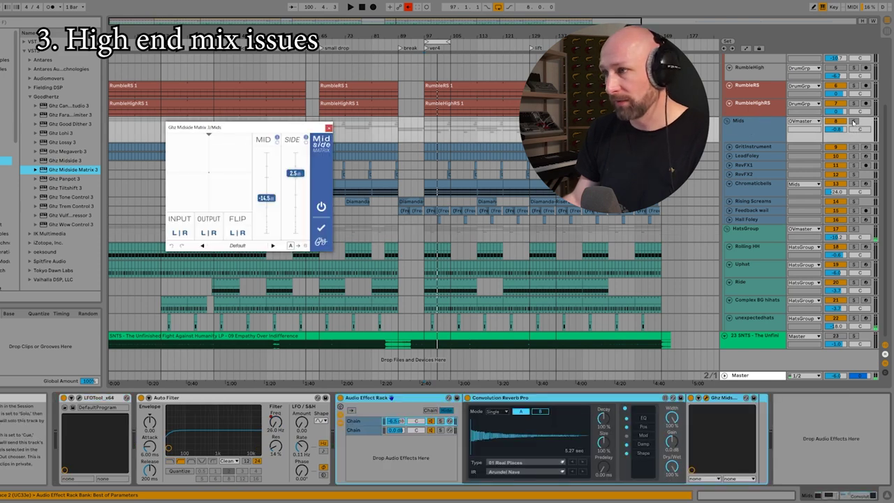
{"action": "key", "text": "space"}
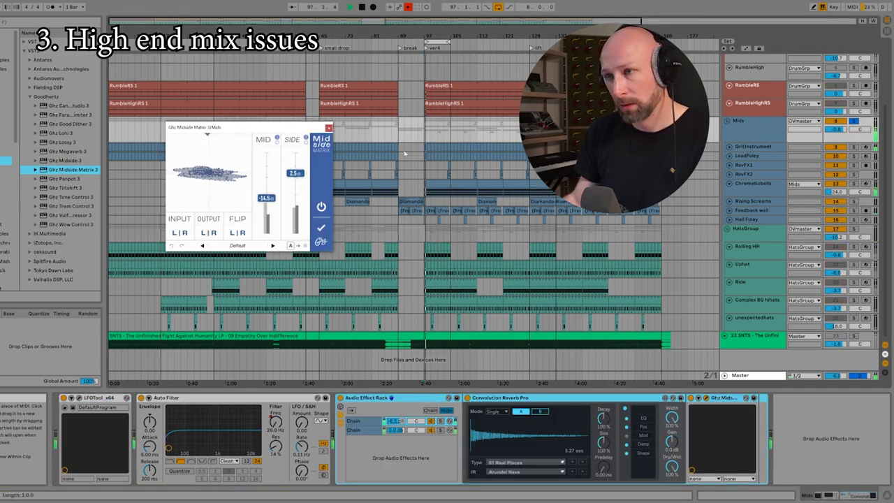
{"action": "left_click", "coordinate": [340, 398]}
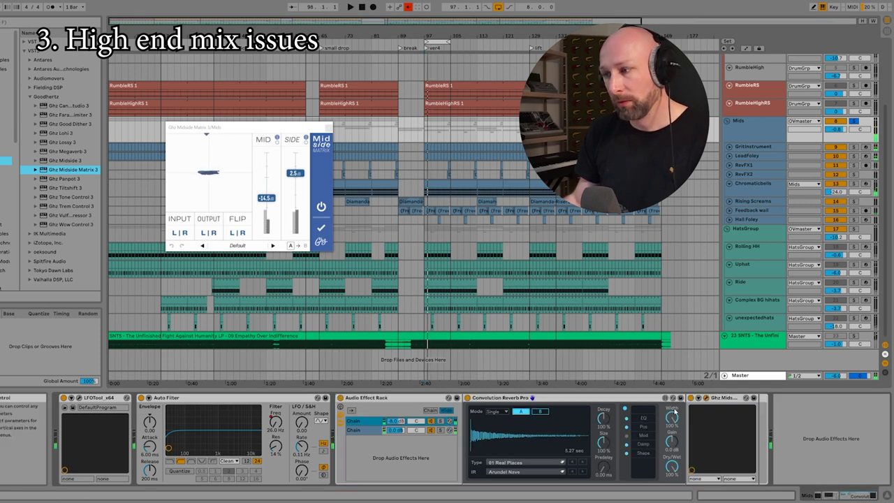
Add an EQ Eight after the Midside Matrix in the Mids reverb chain, with a low cut at 711 Hz and Q 0.78
{"action": "left_click", "coordinate": [5, 133]}
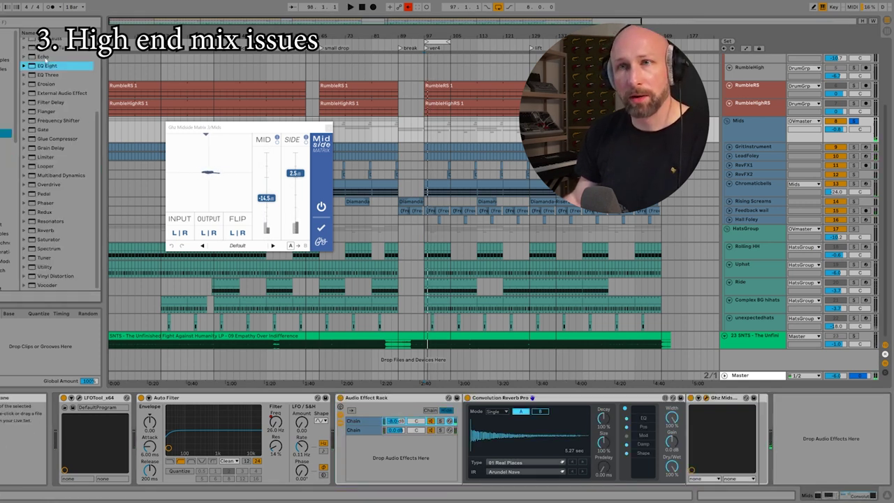
{"action": "mouse_move", "coordinate": [39, 70]}
{"action": "left_mouse_down"}
{"action": "mouse_move", "coordinate": [499, 320]}
{"action": "mouse_move", "coordinate": [791, 433]}
{"action": "left_mouse_up"}
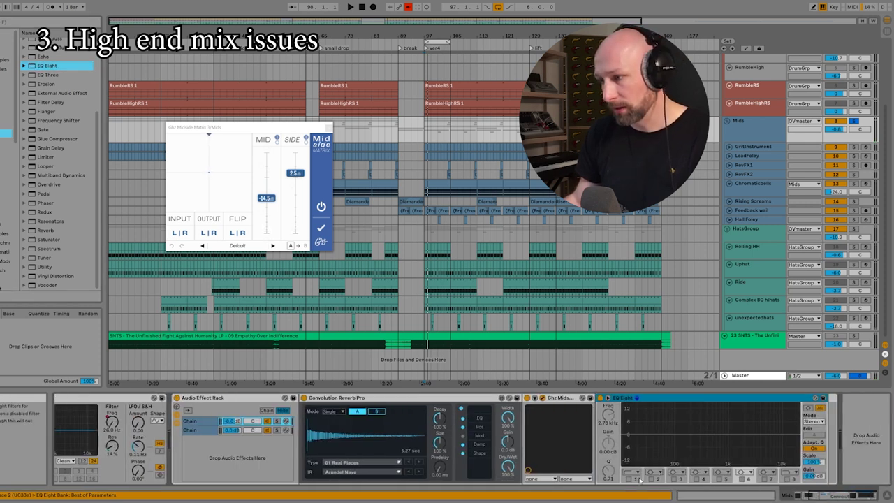
{"action": "left_click_drag", "start_coordinate": [641, 444], "coordinate": [720, 440]}
{"action": "key", "text": "space"}
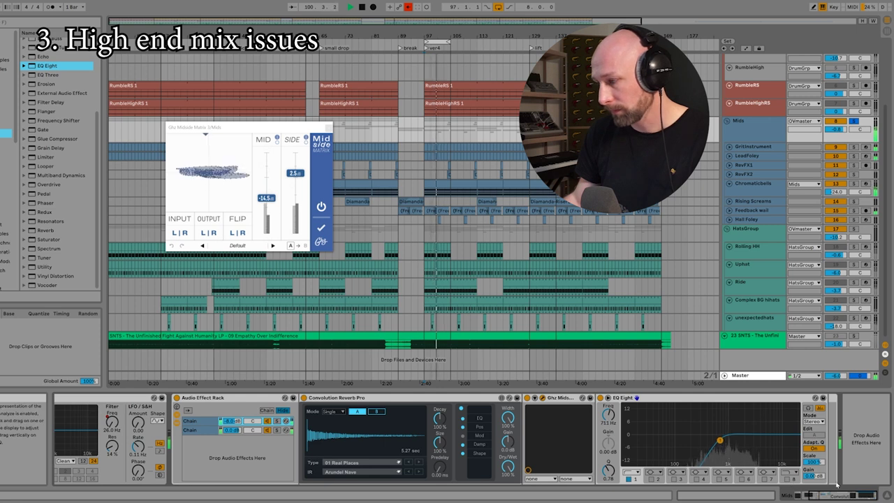
Solo the Mids rack's reverb chain, set its Midside Matrix to Mid -6.0 dB and Side 0.0 dB, and unsolo the chain
{"action": "left_click_drag", "start_coordinate": [840, 495], "coordinate": [833, 496]}
{"action": "left_click", "coordinate": [350, 421]}
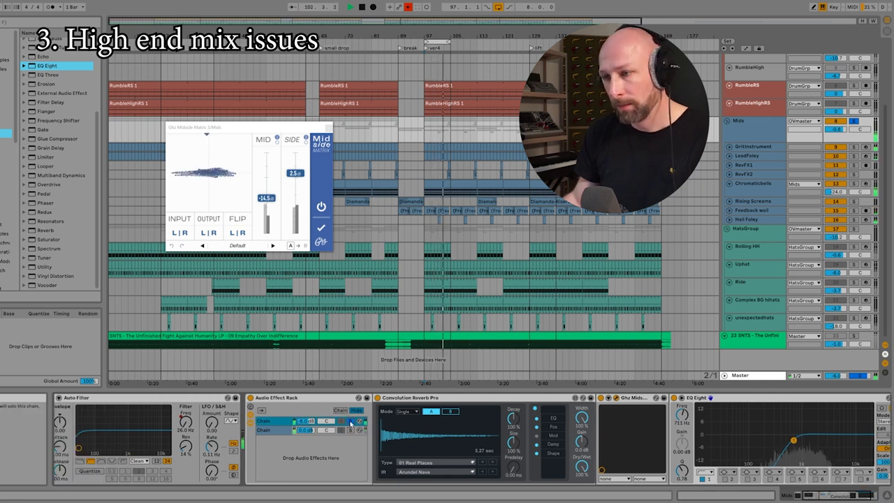
{"action": "mouse_move", "coordinate": [265, 198]}
{"action": "left_mouse_down"}
{"action": "mouse_move", "coordinate": [297, 175]}
{"action": "mouse_move", "coordinate": [266, 191]}
{"action": "left_mouse_up"}
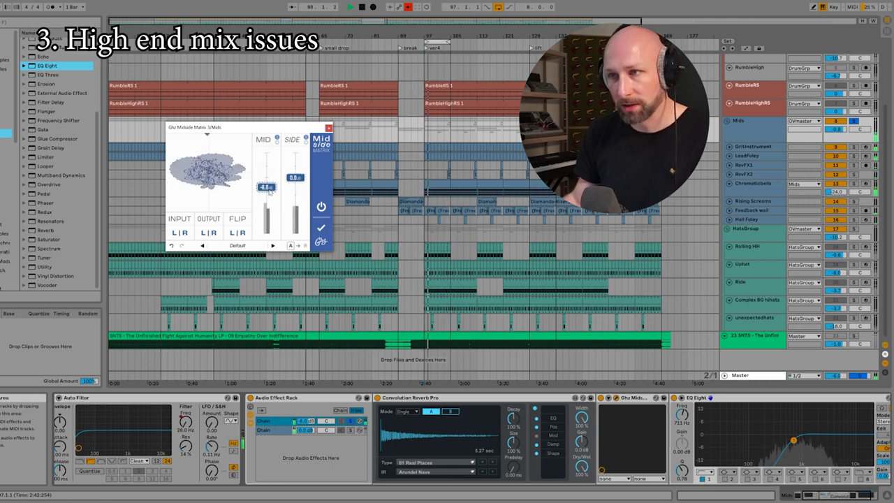
{"action": "left_click", "coordinate": [350, 420]}
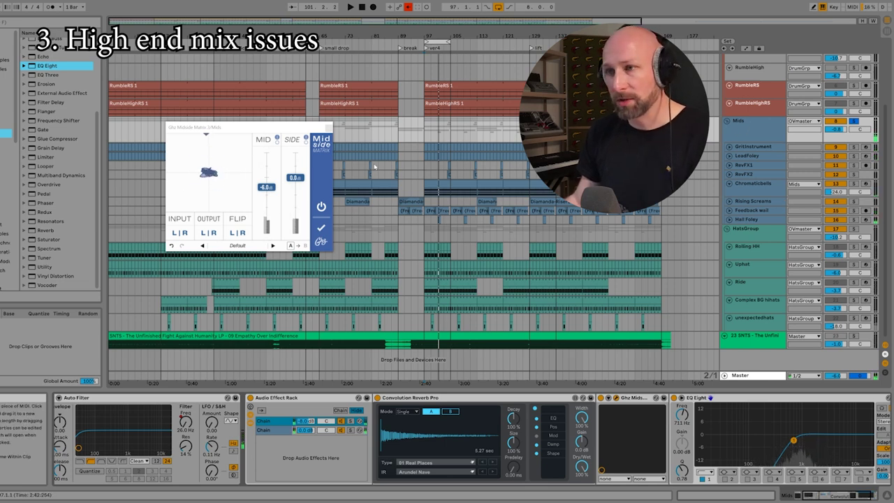
Play the loop with GritInstrument soloed instead of LeadFoley and show GritInstrument's devices
{"action": "scroll", "coordinate": [726, 161], "scroll_direction": "up", "scroll_amount": 5}
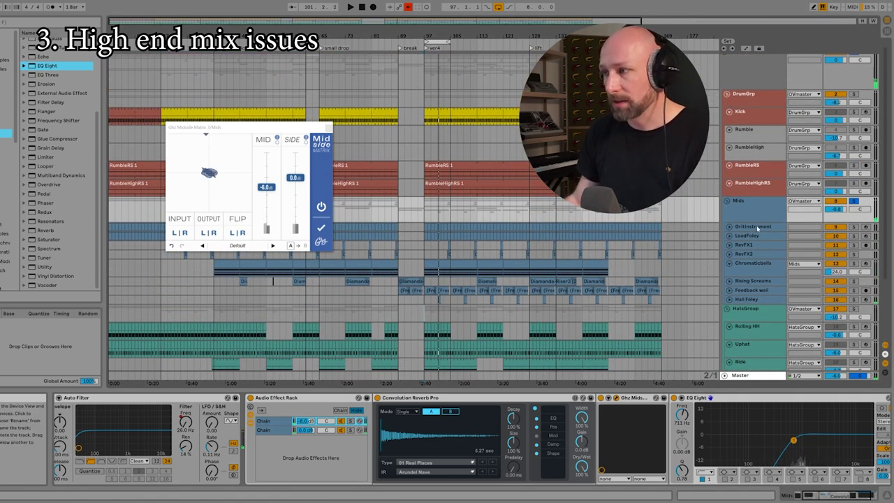
{"action": "left_click", "coordinate": [754, 229]}
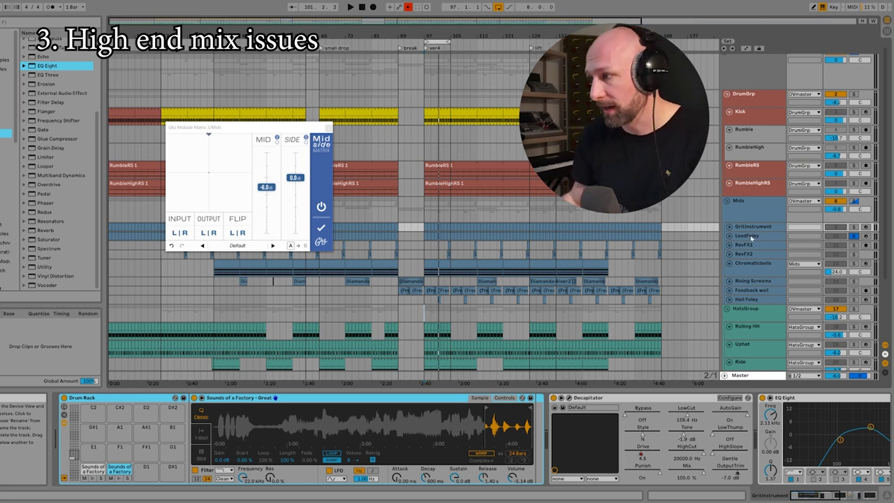
{"action": "left_click", "coordinate": [750, 236]}
{"action": "key", "text": "space"}
{"action": "left_click", "coordinate": [853, 227]}
{"action": "left_click", "coordinate": [764, 226]}
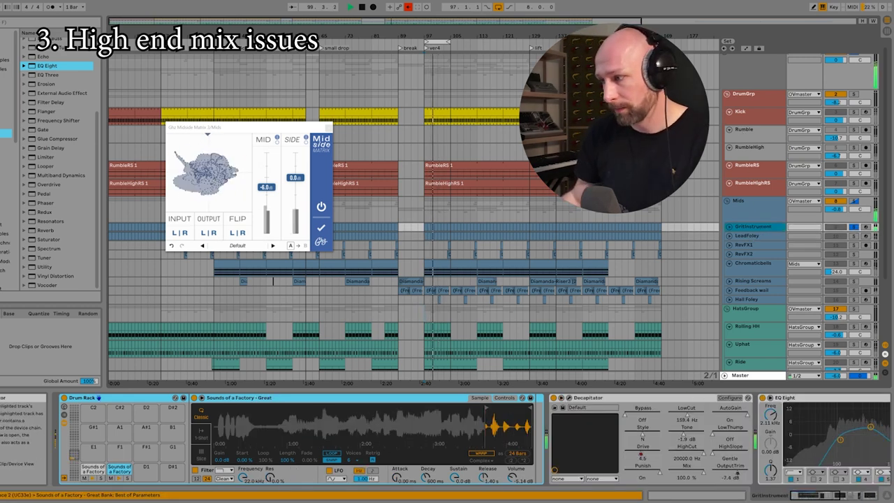
Move the band 3 cut of GritInstrument's last EQ Eight to 220 Hz and stop playback
{"action": "left_click_drag", "start_coordinate": [824, 495], "coordinate": [841, 494]}
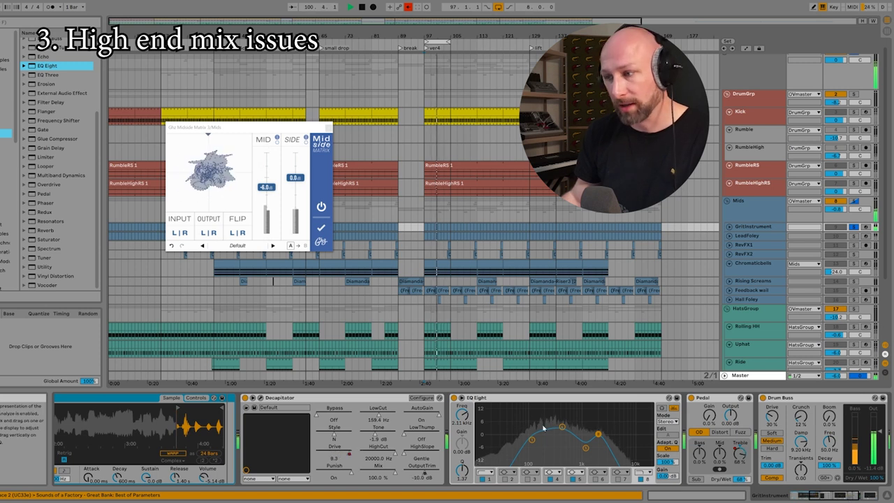
{"action": "left_click", "coordinate": [842, 496]}
{"action": "left_click_drag", "start_coordinate": [844, 498], "coordinate": [847, 498]}
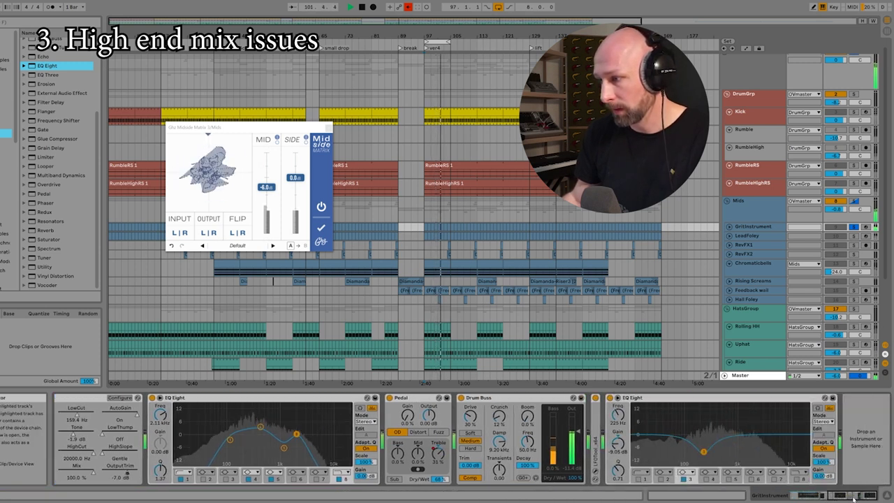
{"action": "left_click_drag", "start_coordinate": [704, 452], "coordinate": [702, 452]}
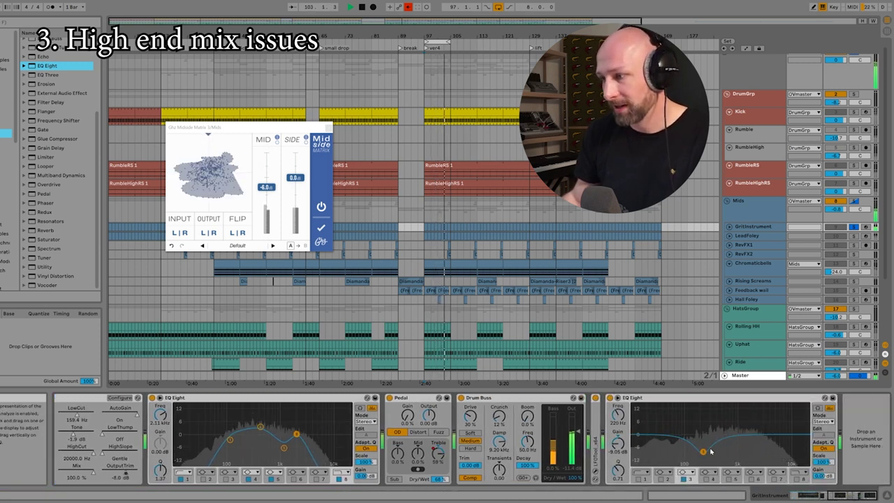
{"action": "key", "text": "space"}
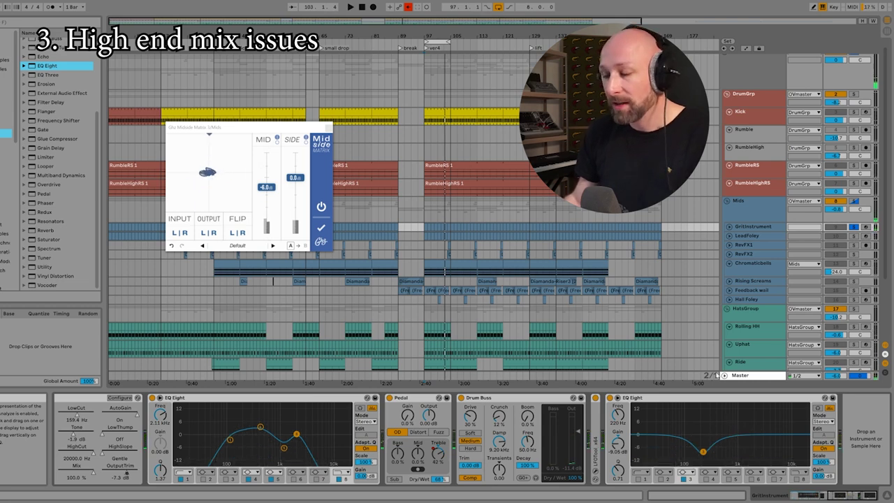
Copy TDR Nova from DrumGrp to the end of GritInstrument's chain and compare it off and on while playing the loop
{"action": "scroll", "coordinate": [701, 354], "scroll_direction": "up", "scroll_amount": 1}
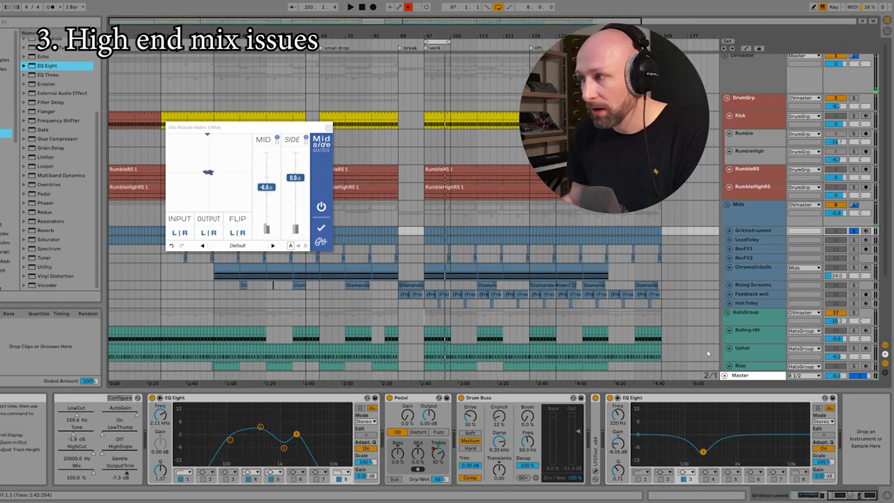
{"action": "left_click", "coordinate": [754, 106]}
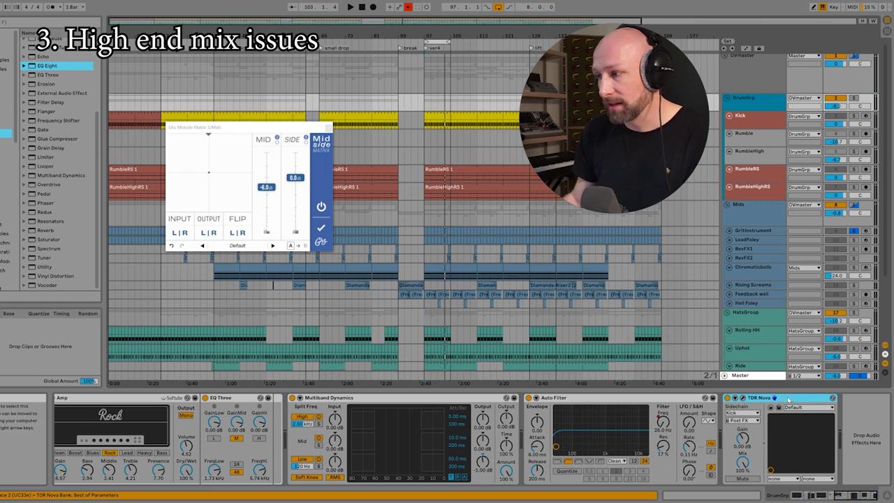
{"action": "left_click", "coordinate": [791, 399]}
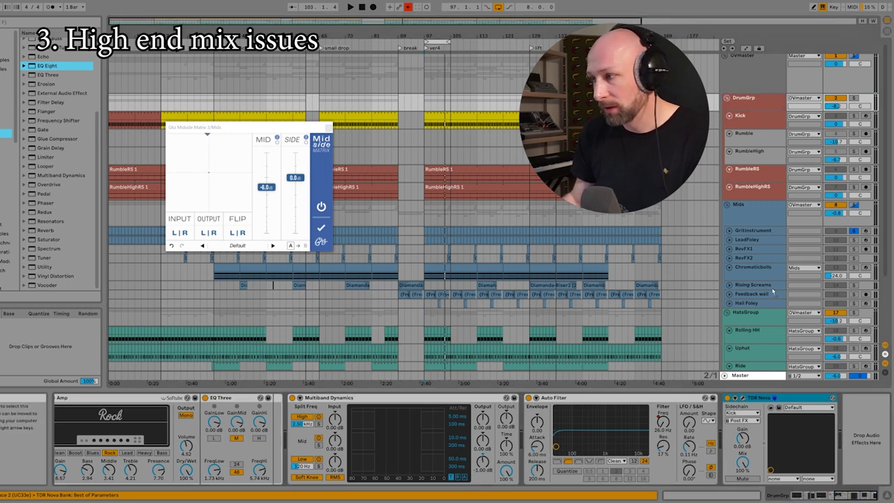
{"action": "left_click", "coordinate": [755, 230]}
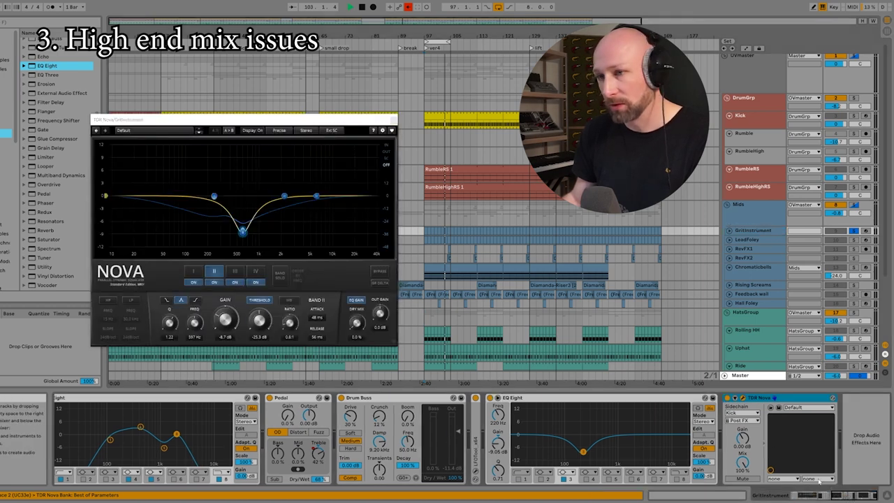
{"action": "key", "text": "space"}
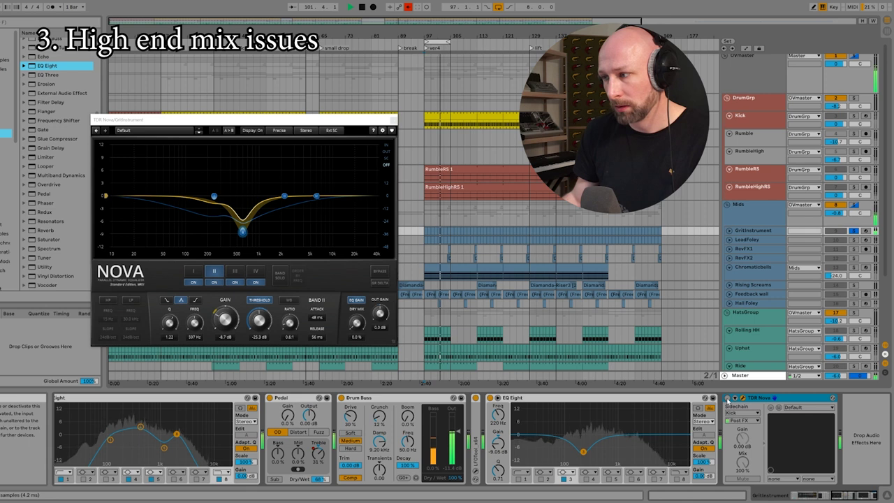
{"action": "left_click", "coordinate": [727, 398]}
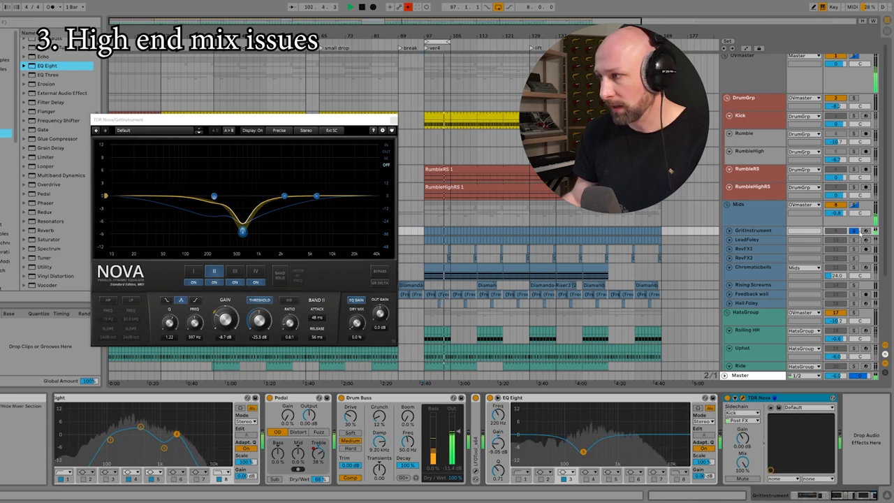
Compare GritInstrument's TDR Nova off and on in the full mix while the loop plays, and solo GritInstrument again
{"action": "left_click", "coordinate": [853, 230]}
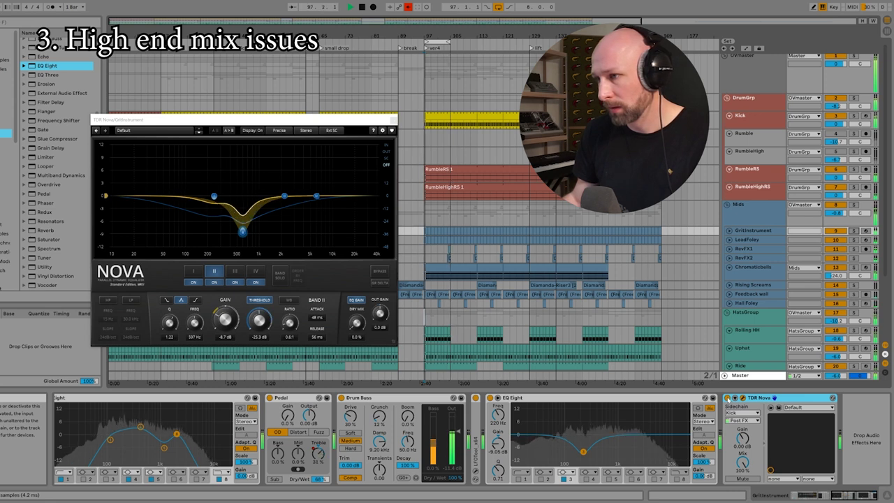
{"action": "left_click", "coordinate": [727, 398]}
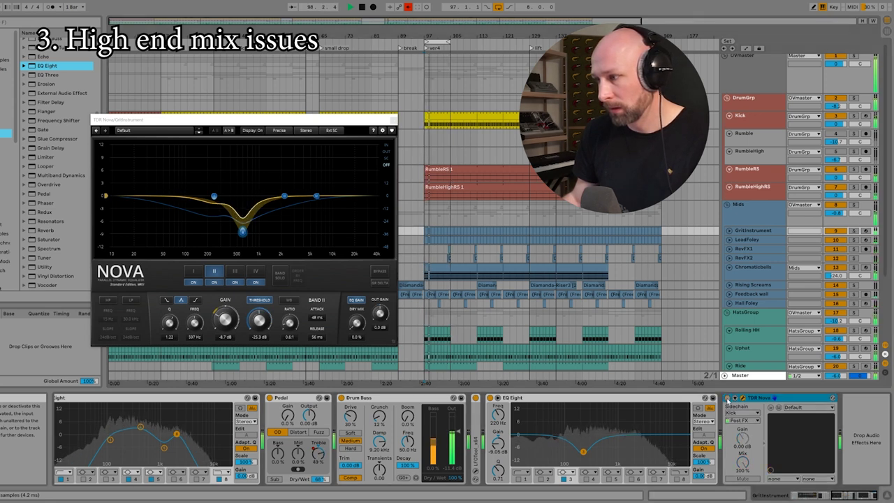
{"action": "left_click", "coordinate": [726, 398]}
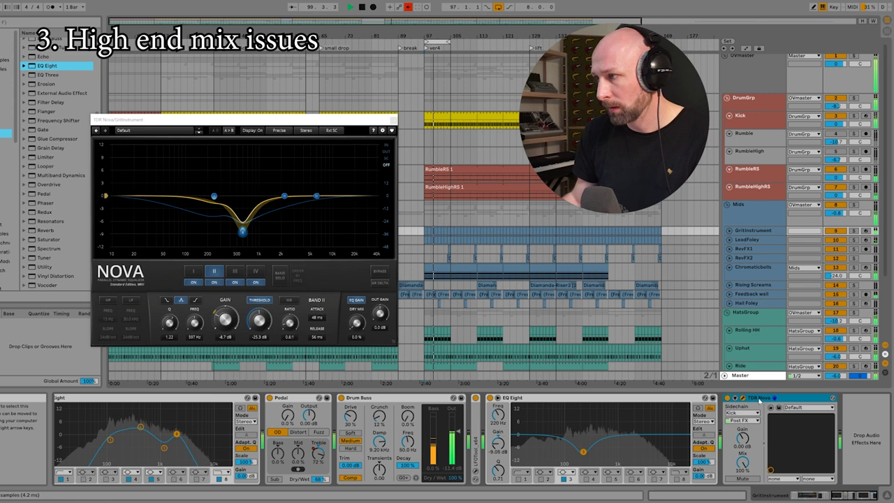
{"action": "left_click", "coordinate": [853, 231]}
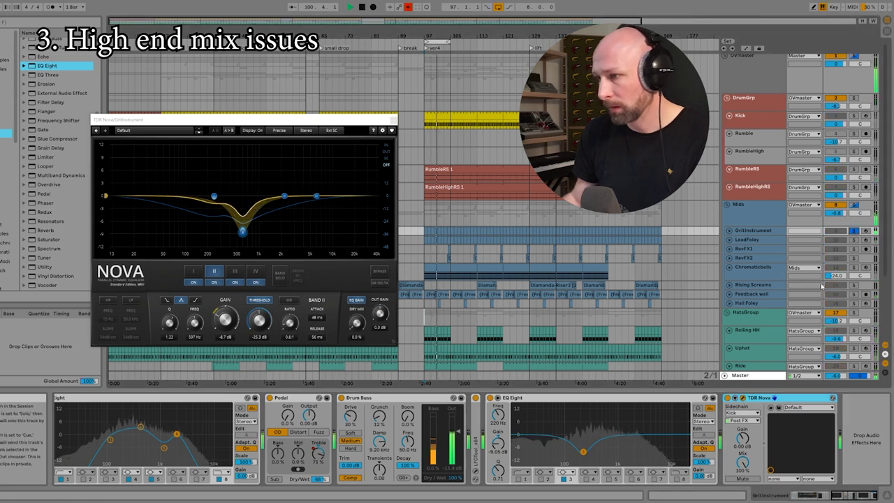
Stop playback, close the open TDR Nova and HatsGroup Midside Matrix windows, and select the GritInstrument track
{"action": "left_click", "coordinate": [279, 274]}
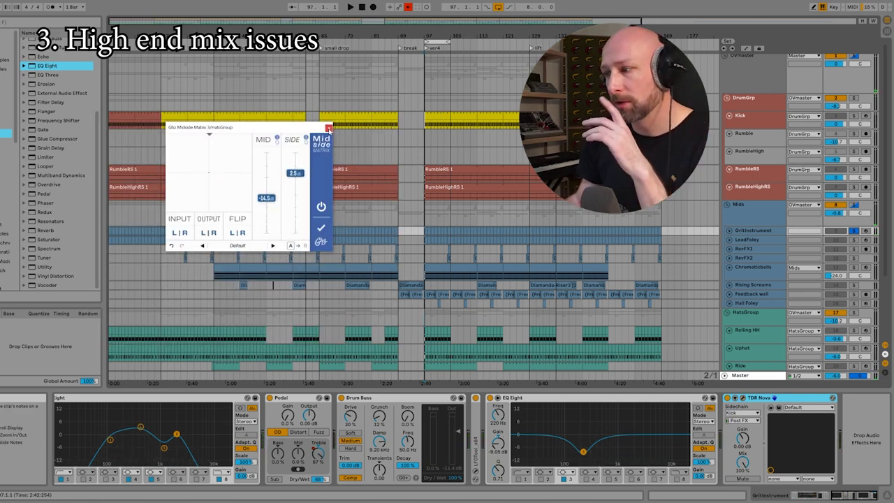
{"action": "left_click", "coordinate": [328, 128]}
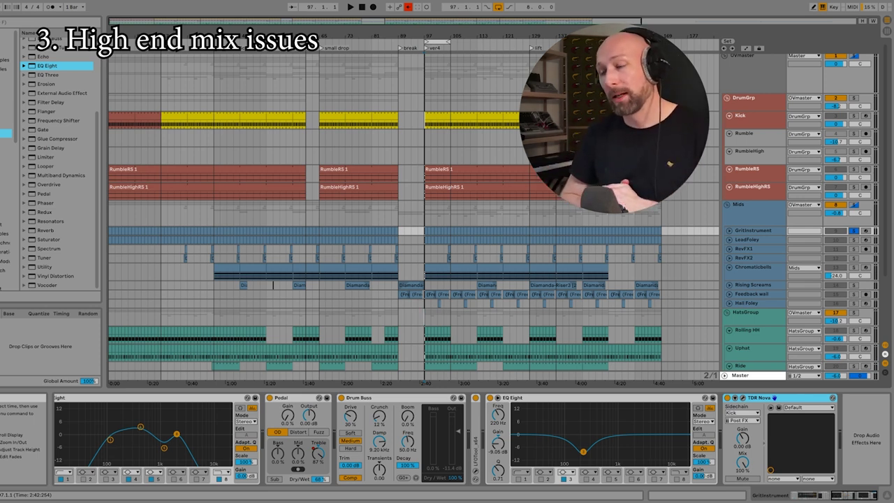
{"action": "left_click", "coordinate": [756, 231]}
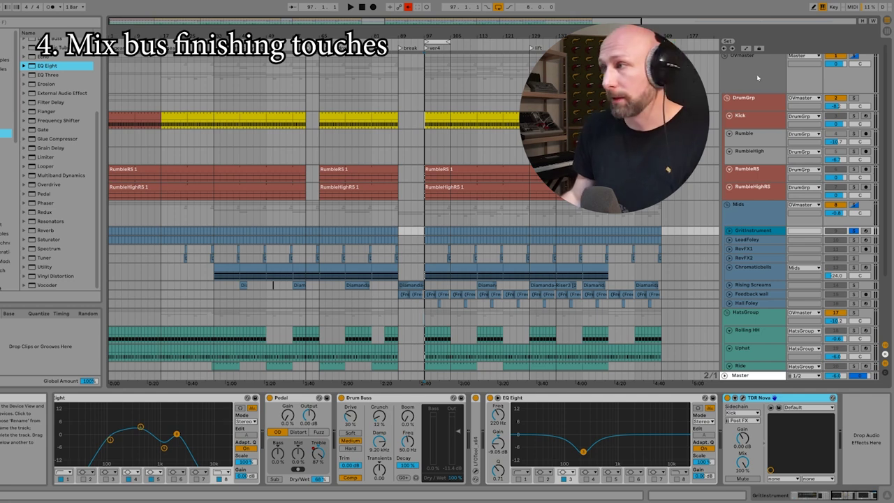
Play the loop with GritInstrument unsoloed and lower the threshold of OVmaster's TDR Kotelnikov to -18.2 dB
{"action": "left_click_drag", "start_coordinate": [371, 139], "coordinate": [288, 145]}
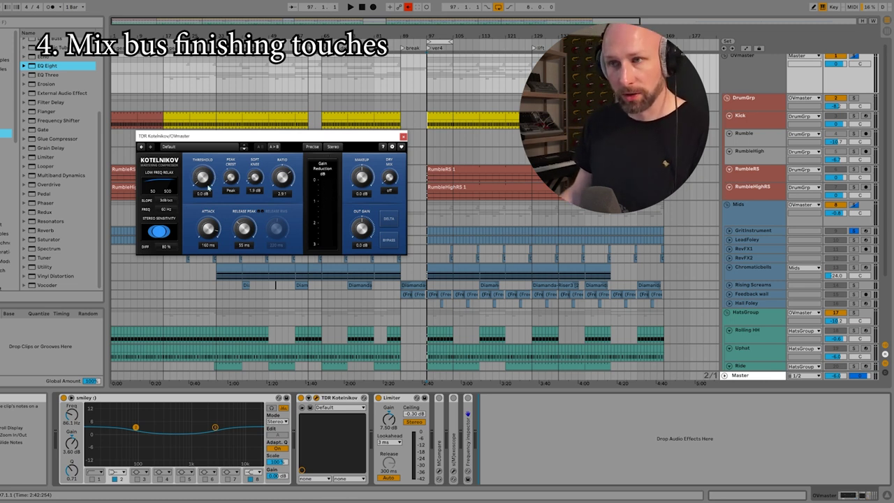
{"action": "key", "text": "space"}
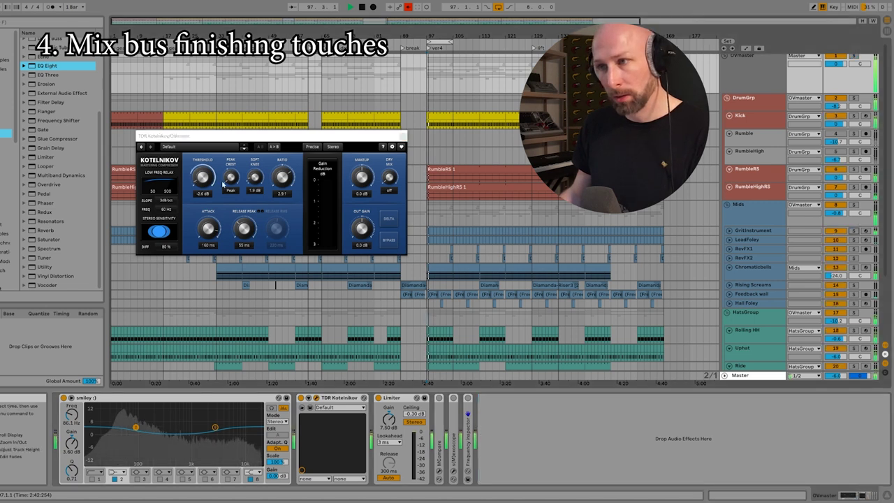
{"action": "left_click_drag", "start_coordinate": [210, 187], "coordinate": [209, 235]}
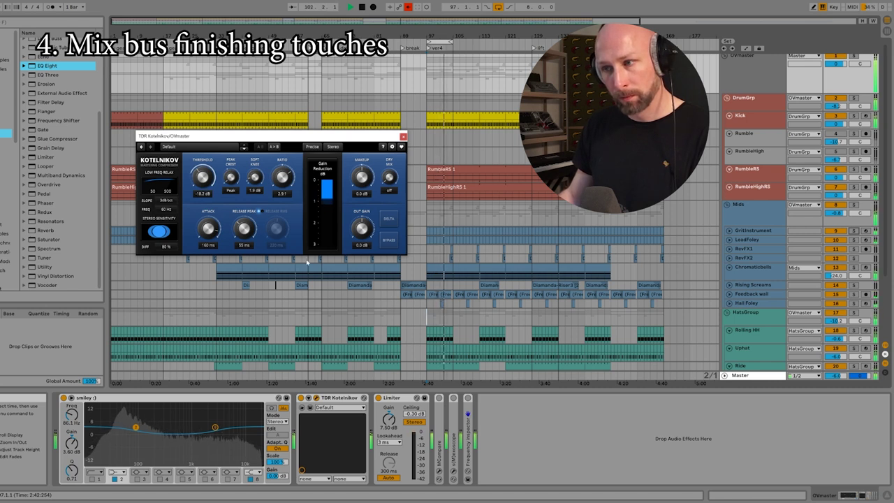
Compare OVmaster's TDR Kotelnikov off and on during playback, stop the loop and close the compressor's window
{"action": "left_click", "coordinate": [300, 398]}
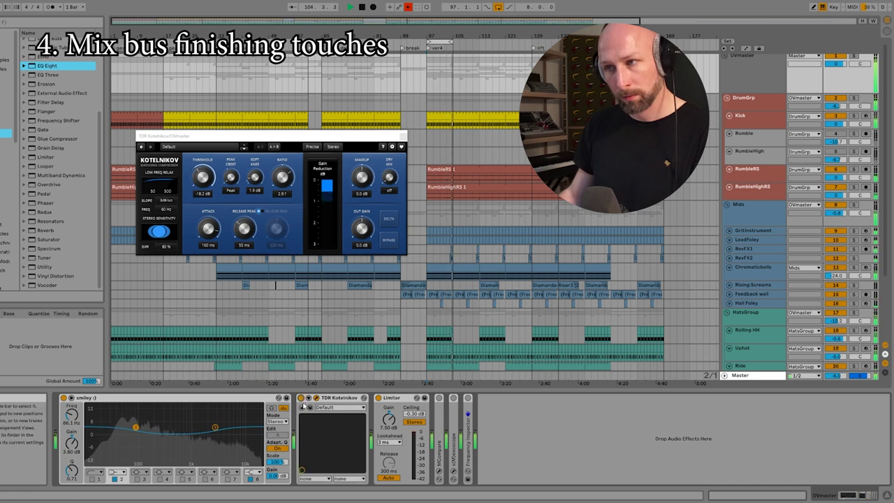
{"action": "key", "text": "space"}
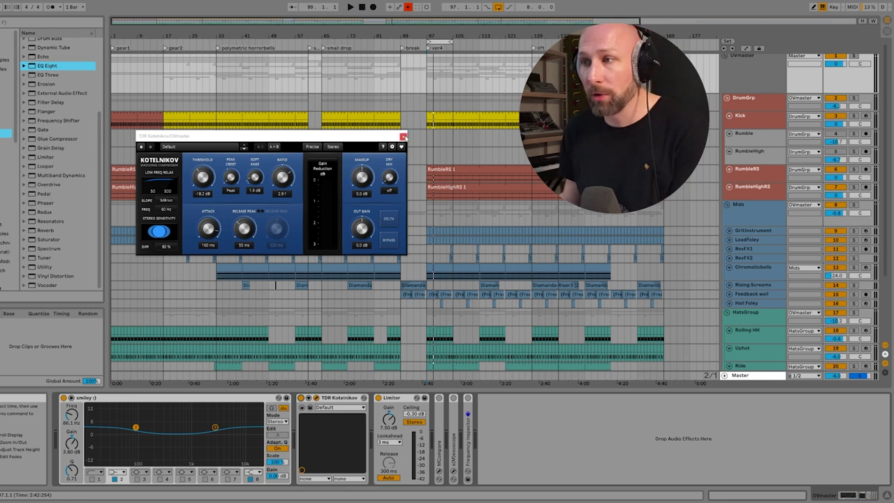
{"action": "left_click", "coordinate": [403, 136]}
Show the automation lanes and examine DrumGrp's Auto Filter frequency automation across the arrangement
{"action": "key", "text": "a"}
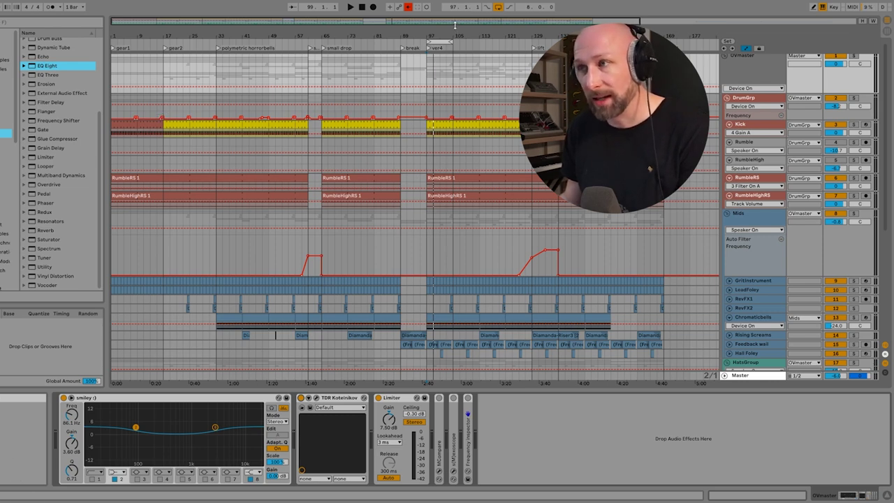
{"action": "mouse_move", "coordinate": [450, 32]}
{"action": "left_mouse_down"}
{"action": "mouse_move", "coordinate": [454, 104]}
{"action": "mouse_move", "coordinate": [466, 118]}
{"action": "left_mouse_up"}
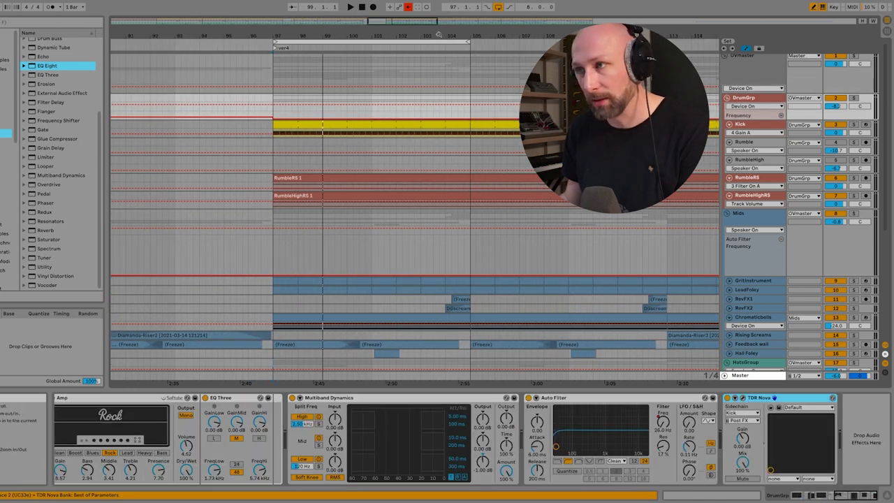
{"action": "mouse_move", "coordinate": [435, 31]}
{"action": "left_mouse_down"}
{"action": "mouse_move", "coordinate": [445, 5]}
{"action": "mouse_move", "coordinate": [373, 4]}
{"action": "mouse_move", "coordinate": [576, 4]}
{"action": "left_mouse_up"}
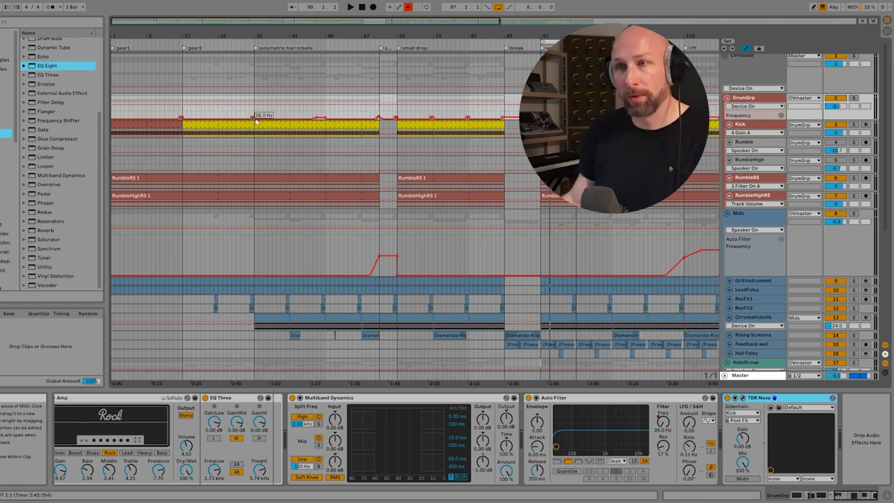
{"action": "left_click_drag", "start_coordinate": [397, 35], "coordinate": [396, 8]}
{"action": "left_click_drag", "start_coordinate": [397, 55], "coordinate": [396, 60]}
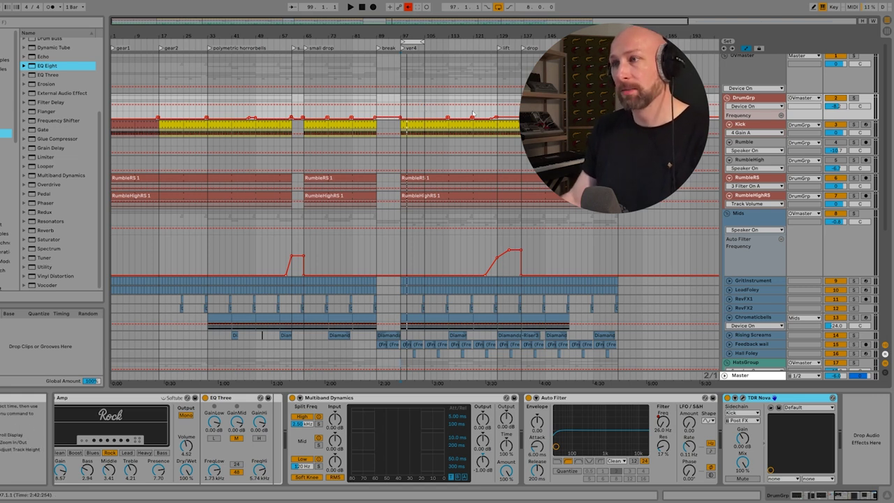